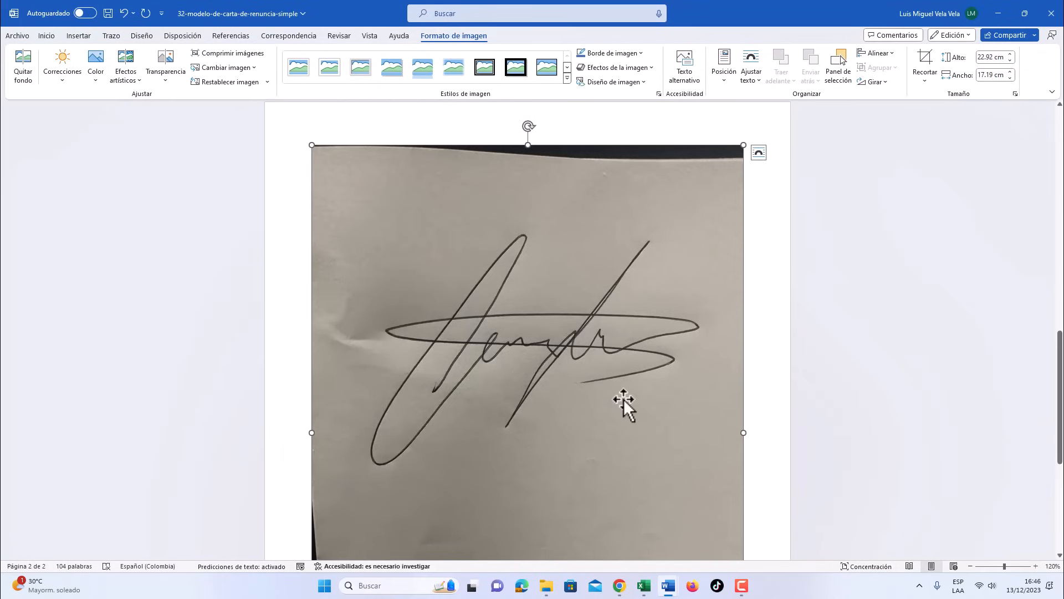
scroll(623, 399, "down", 5)
scroll(637, 438, "up", 6)
scroll(637, 442, "down", 3)
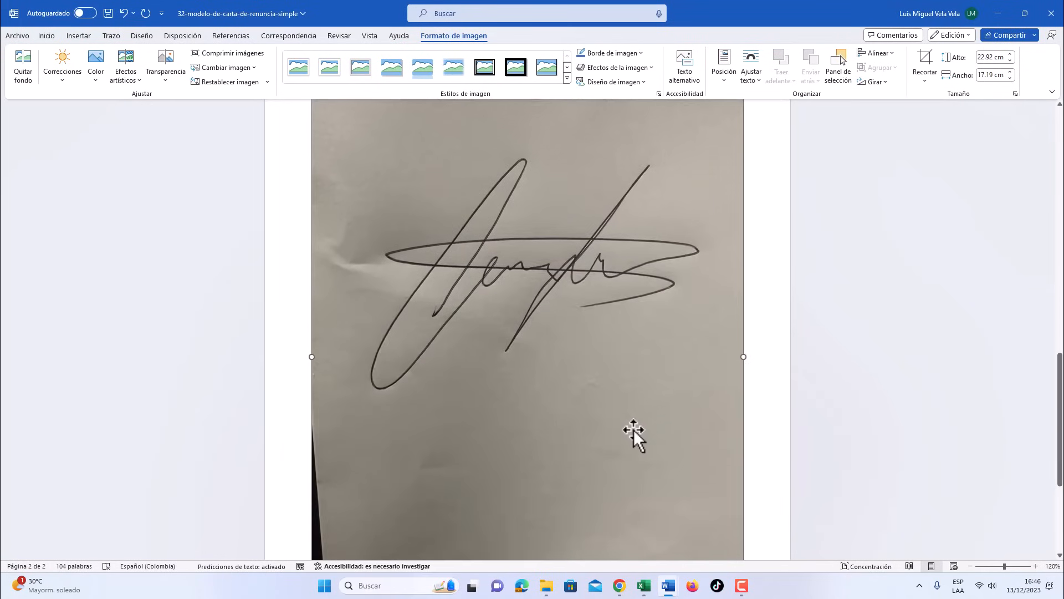
scroll(624, 424, "up", 3)
scroll(579, 405, "down", 3)
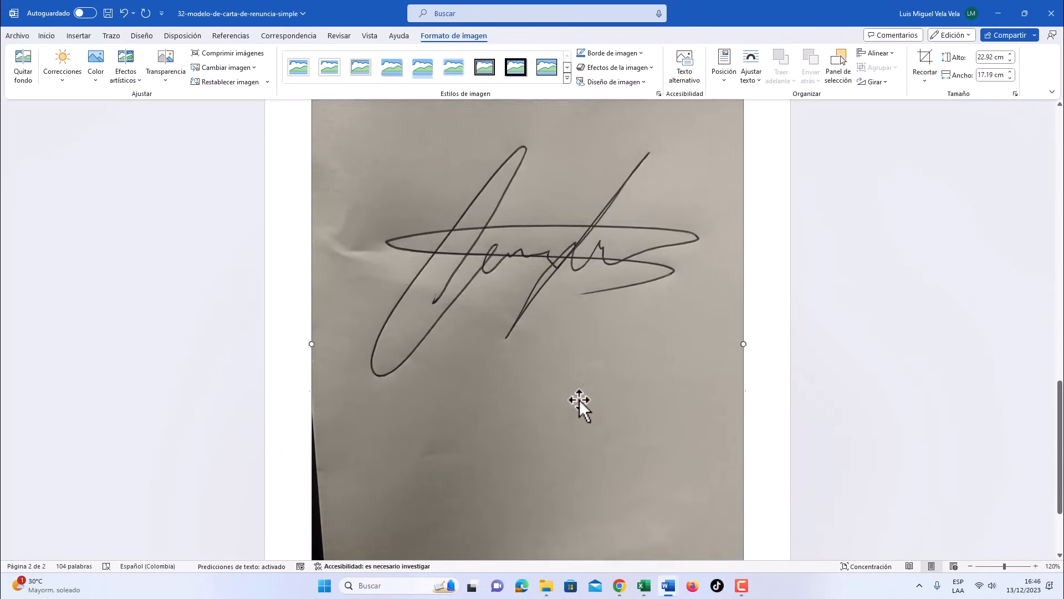
scroll(578, 399, "down", 3)
scroll(574, 400, "up", 6)
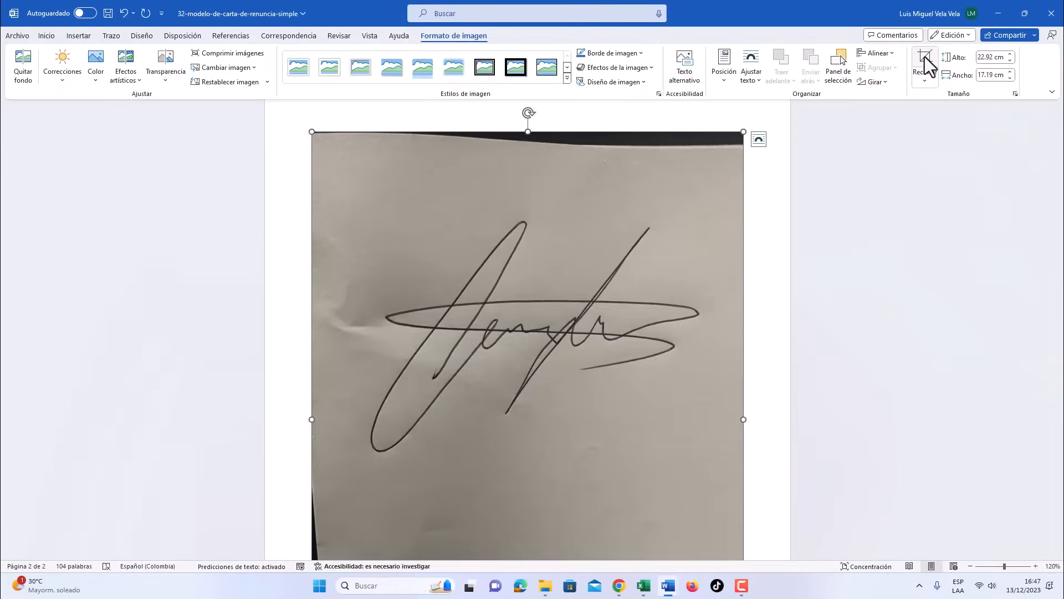
- Crop the signature photo closely around the signature, to about 9.89 cm high by 14 cm wide
left_click(929, 59)
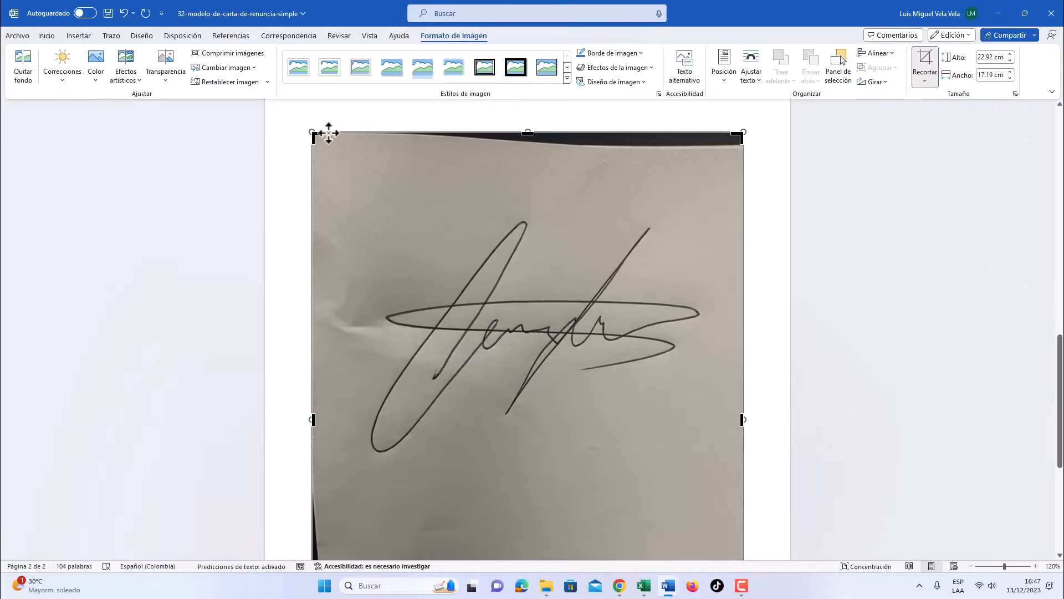
left_click_drag(316, 150, 353, 215)
scroll(603, 380, "down", 4)
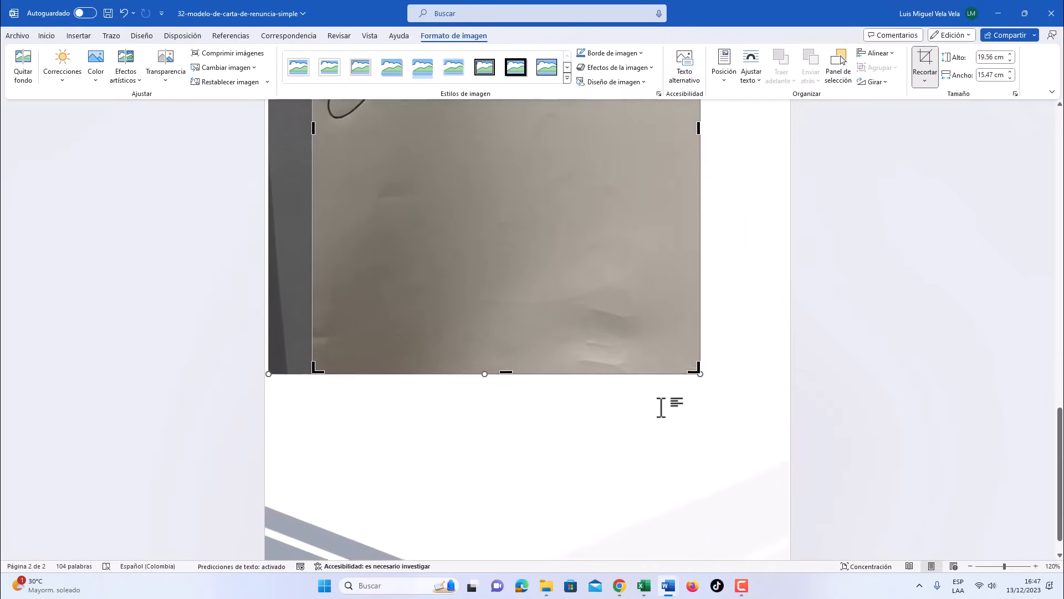
left_click_drag(691, 425, 665, 214)
scroll(651, 265, "up", 5)
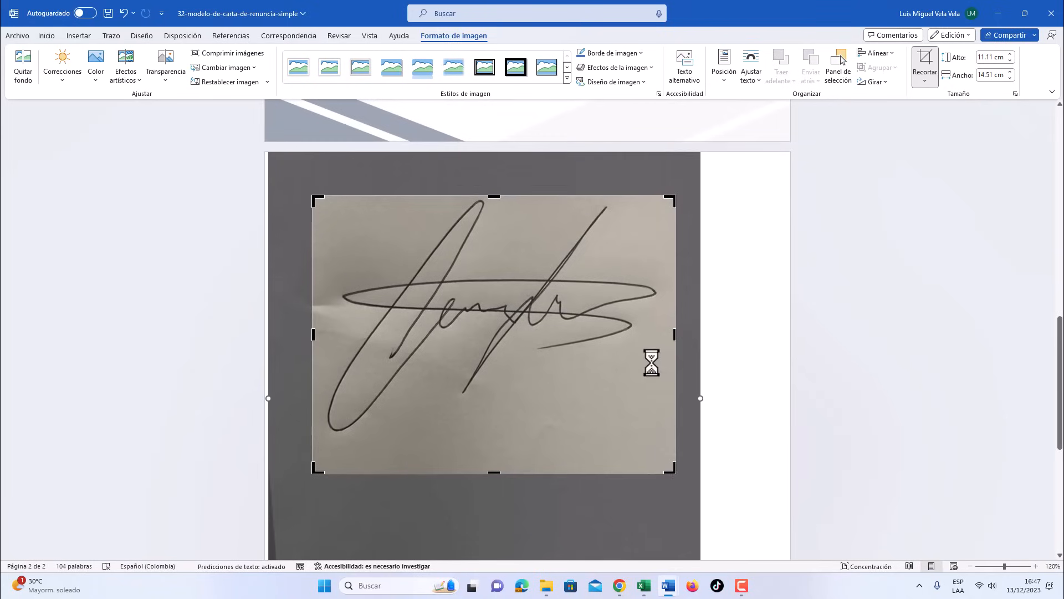
left_click_drag(674, 469, 663, 442)
left_click(728, 350)
left_click(489, 276)
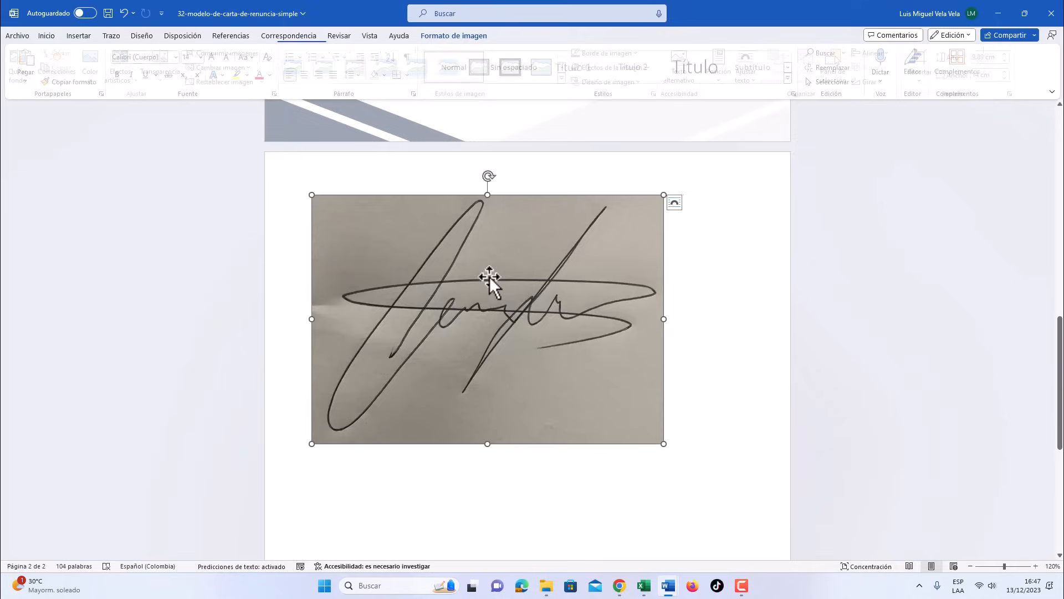
left_click(754, 272)
left_click(445, 269)
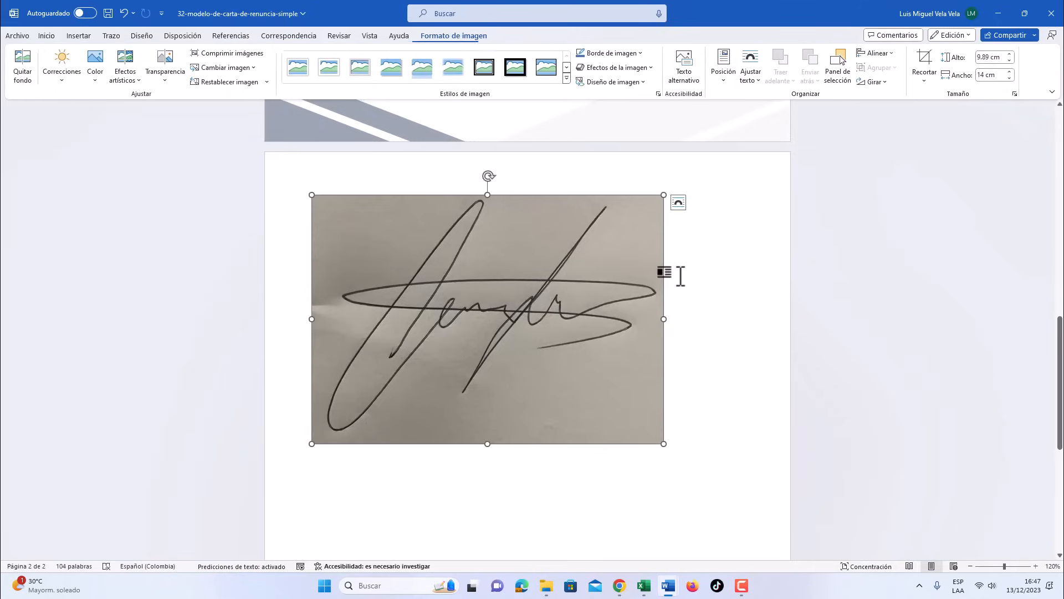
left_click(705, 277)
left_click(582, 271)
left_click(704, 273)
left_click(520, 270)
left_click(704, 272)
left_click(550, 272)
left_click(704, 271)
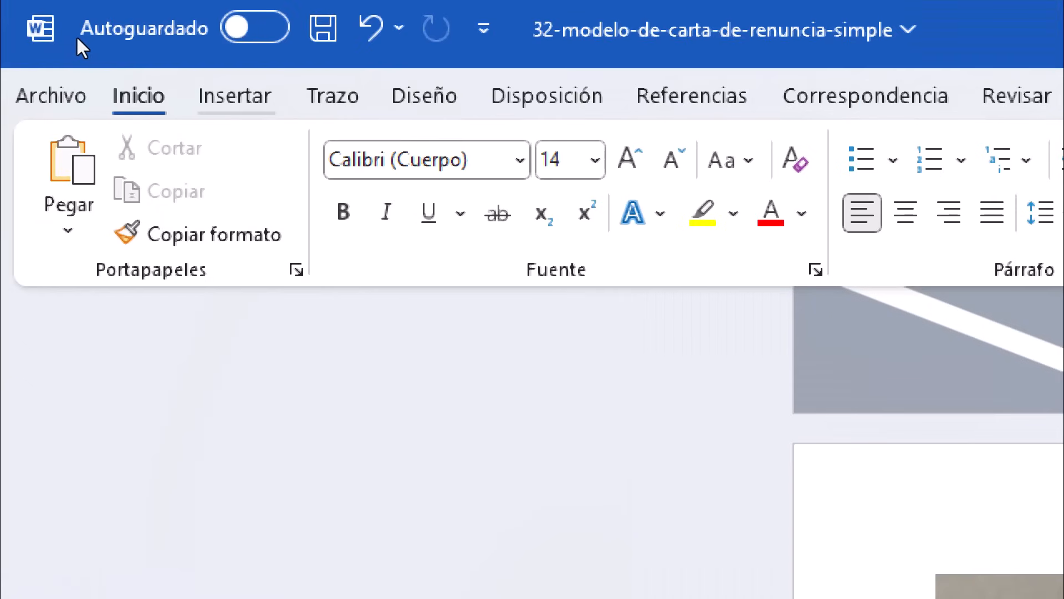
- Draw a rectangle shape about 13.36 cm high by 16.83 cm wide over the whole signature picture
left_click(76, 36)
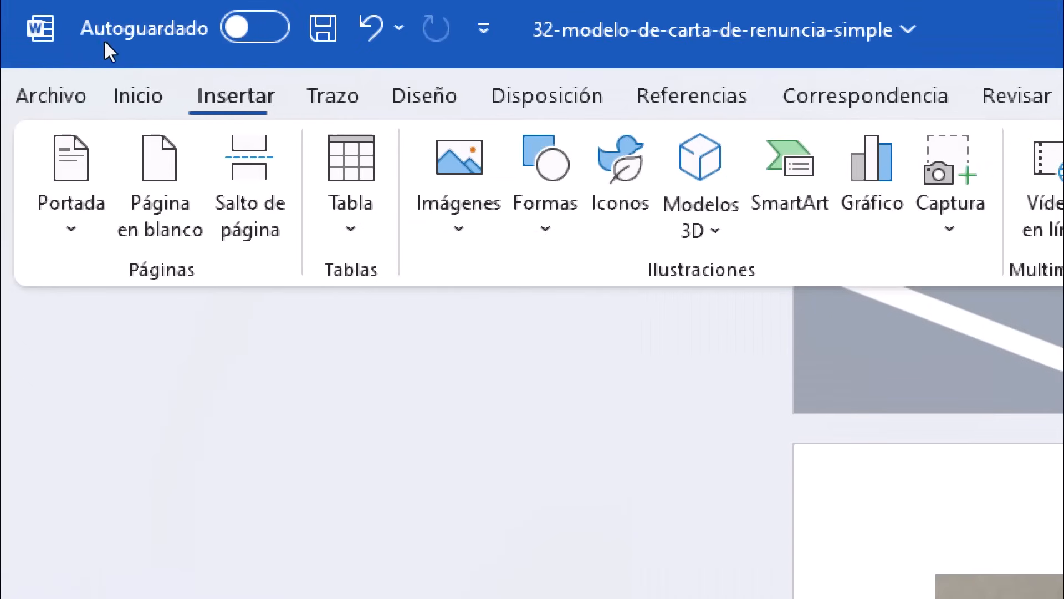
left_click(546, 232)
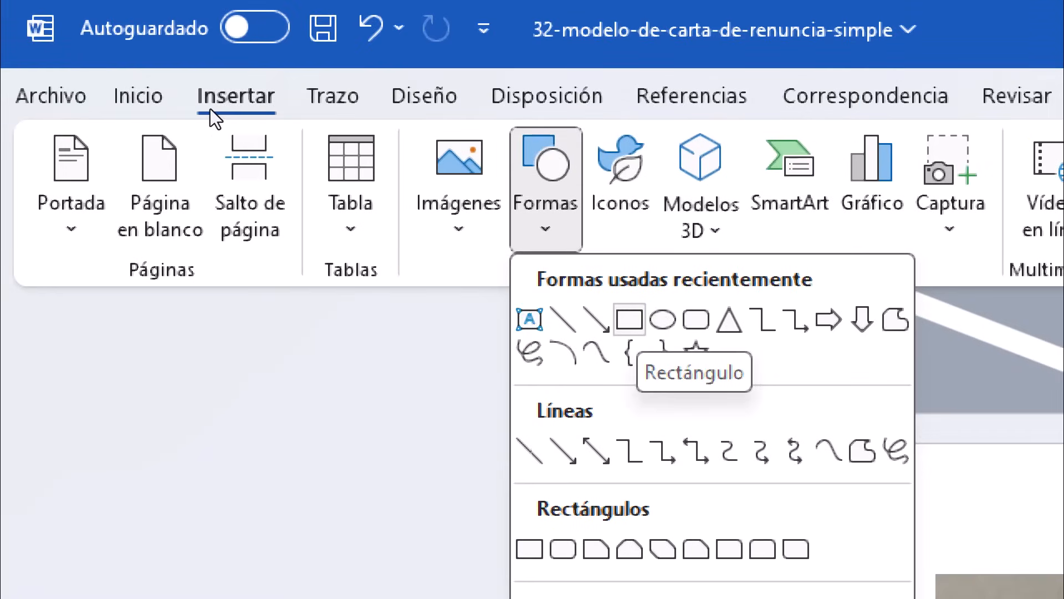
left_click(629, 320)
mouse_move(303, 181)
left_mouse_down()
mouse_move(505, 370)
mouse_move(726, 516)
left_mouse_up()
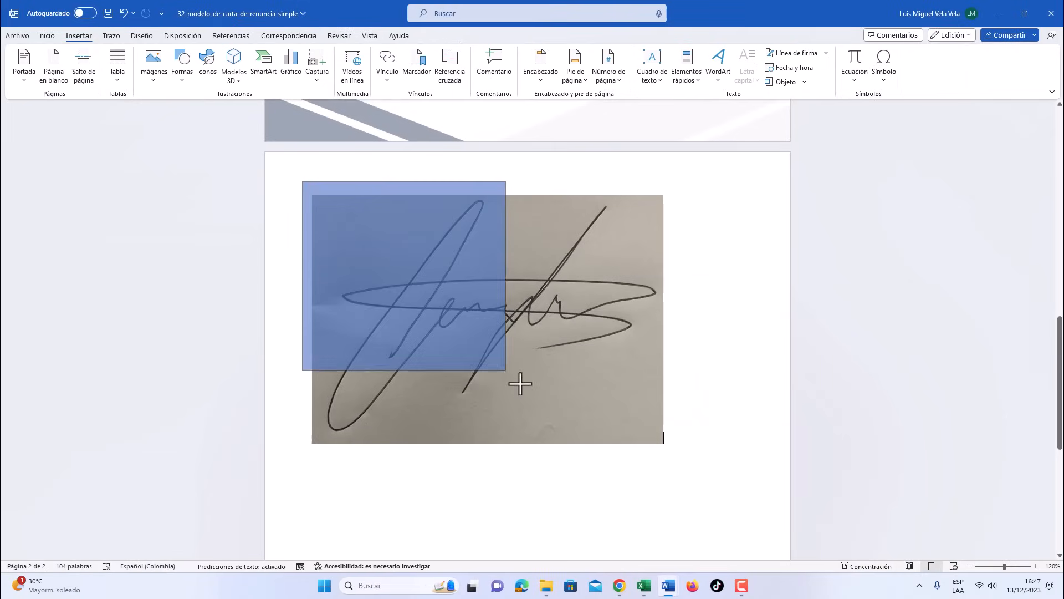
- Move the blue rectangle down the page so the upper part of the signature picture is uncovered
scroll(591, 392, "down", 3)
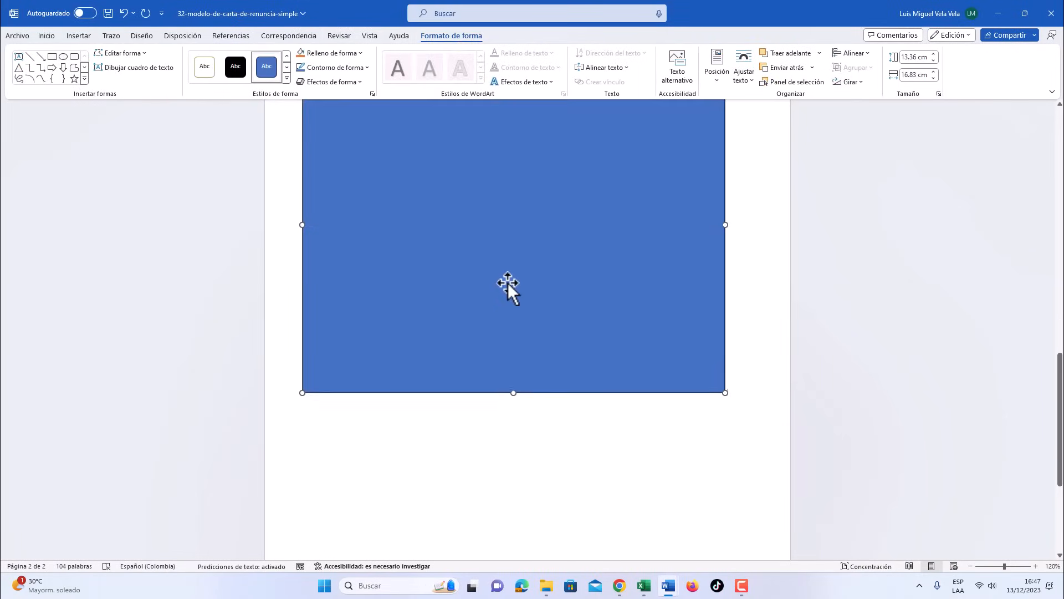
left_click_drag(508, 282, 513, 458)
scroll(461, 418, "up", 3)
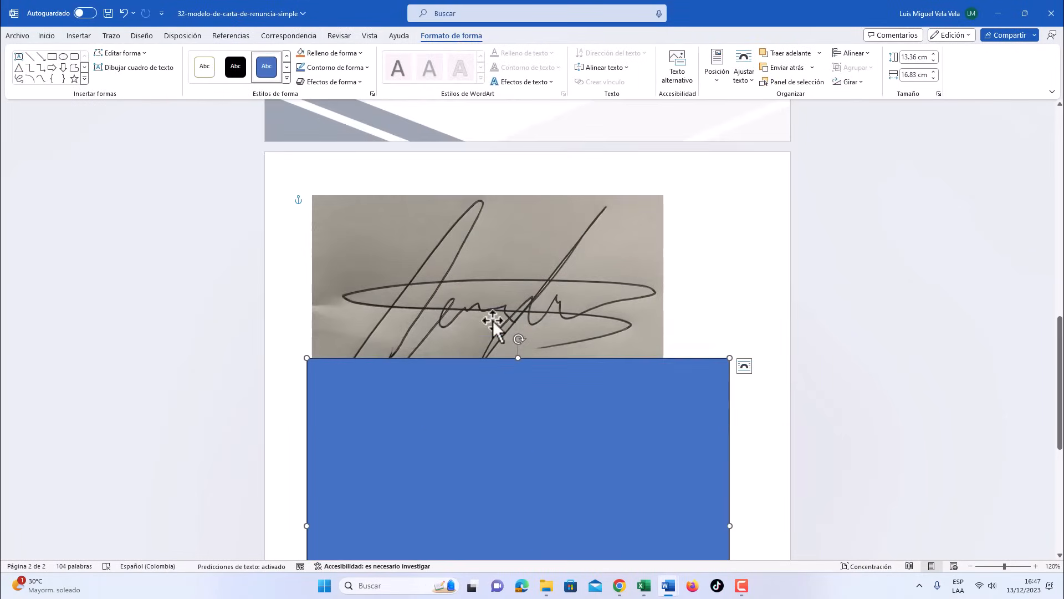
mouse_move(477, 407)
left_mouse_down()
mouse_move(430, 309)
mouse_move(486, 370)
mouse_move(481, 401)
left_mouse_up()
scroll(482, 400, "down", 6)
scroll(466, 327, "up", 5)
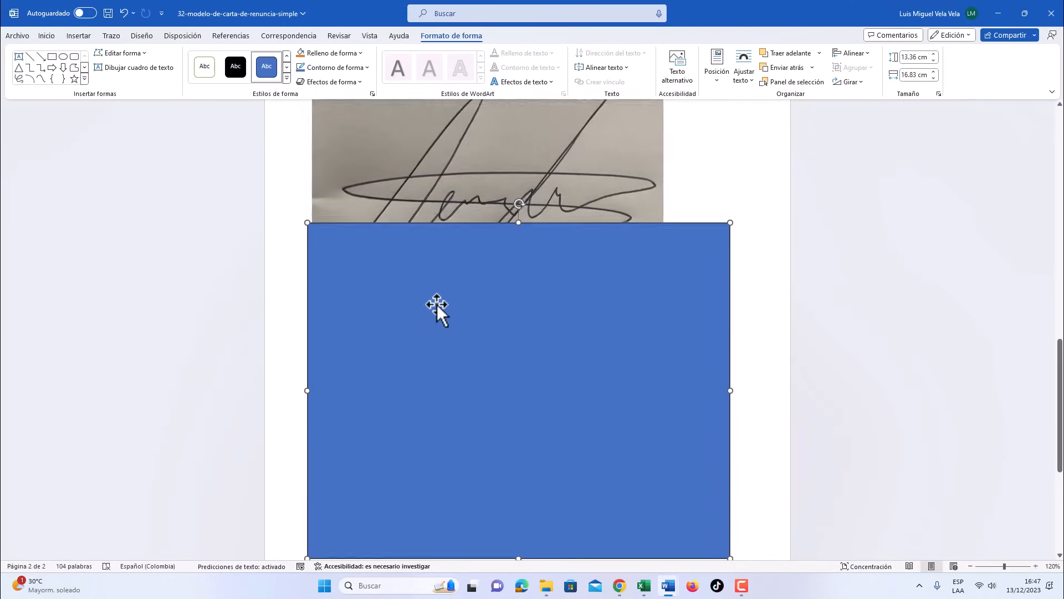
- Set the signature picture's text wrapping to Delante del texto and place the picture inside the blue rectangle
left_click(381, 207)
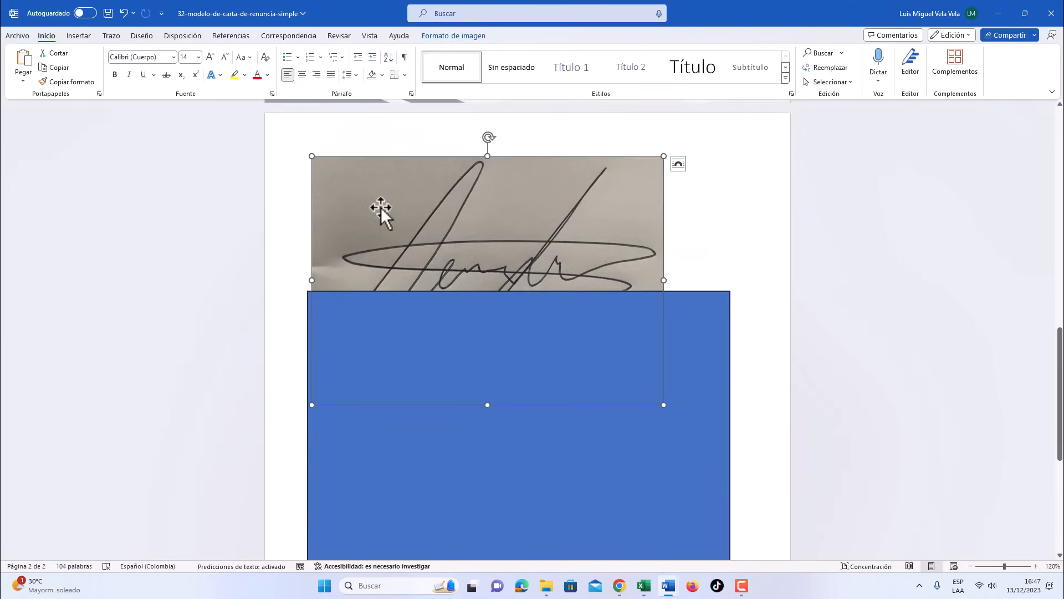
right_click(451, 196)
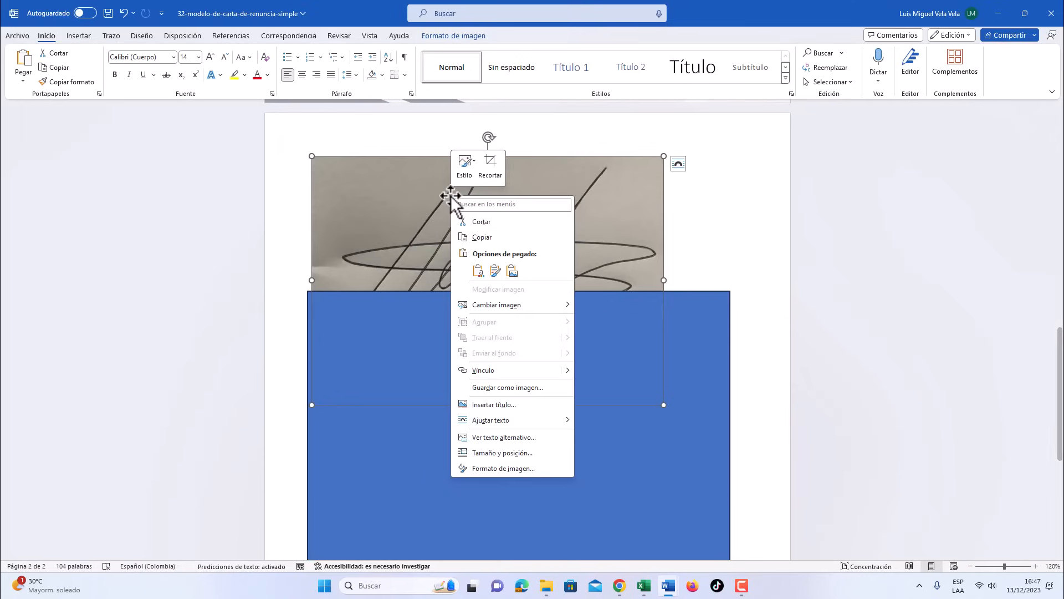
mouse_move(500, 421)
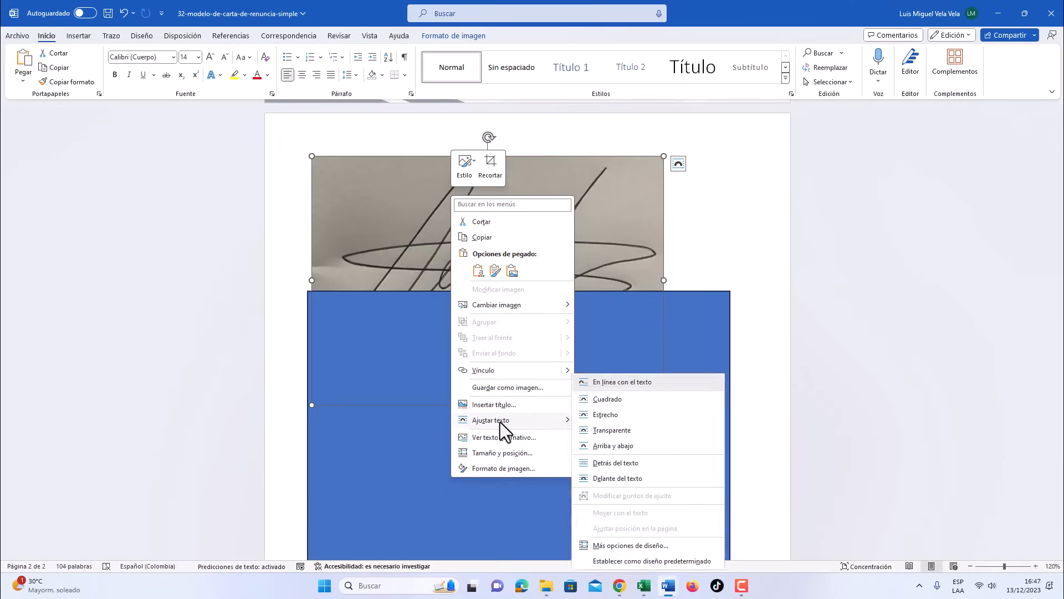
left_click(636, 479)
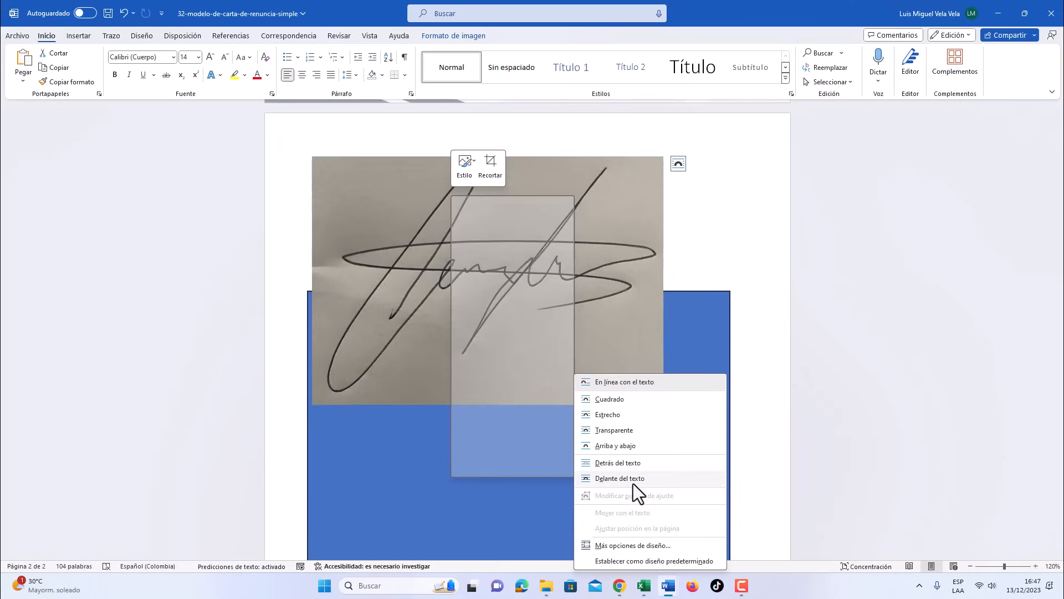
scroll(527, 376, "down", 3)
mouse_move(524, 219)
left_mouse_down()
mouse_move(554, 387)
mouse_move(513, 299)
mouse_move(556, 397)
mouse_move(532, 326)
mouse_move(585, 400)
mouse_move(526, 366)
mouse_move(553, 372)
left_mouse_up()
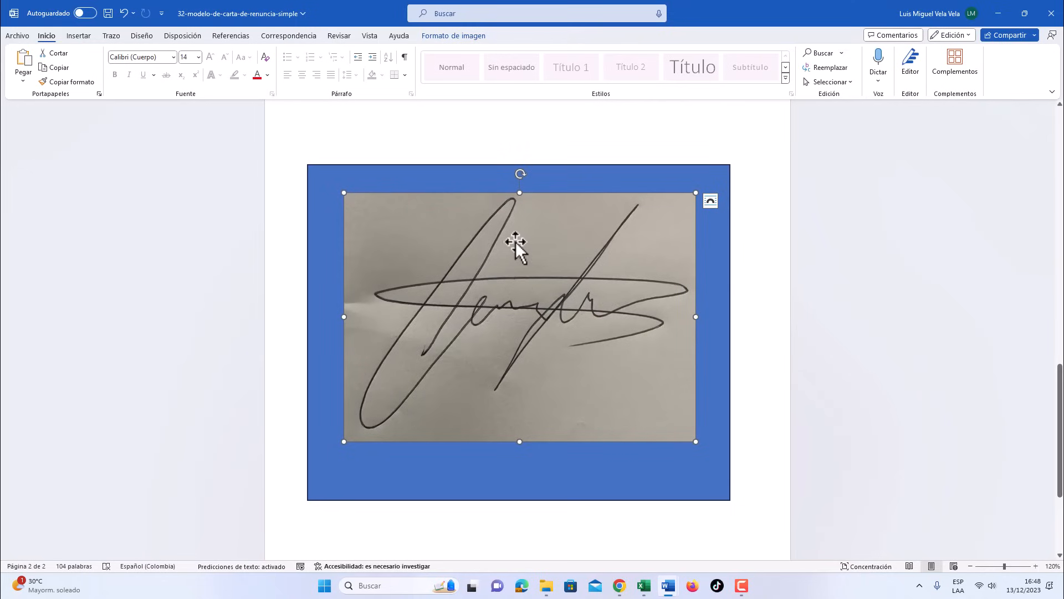
- Open the detailed image formatting options for the signature picture
right_click(451, 232)
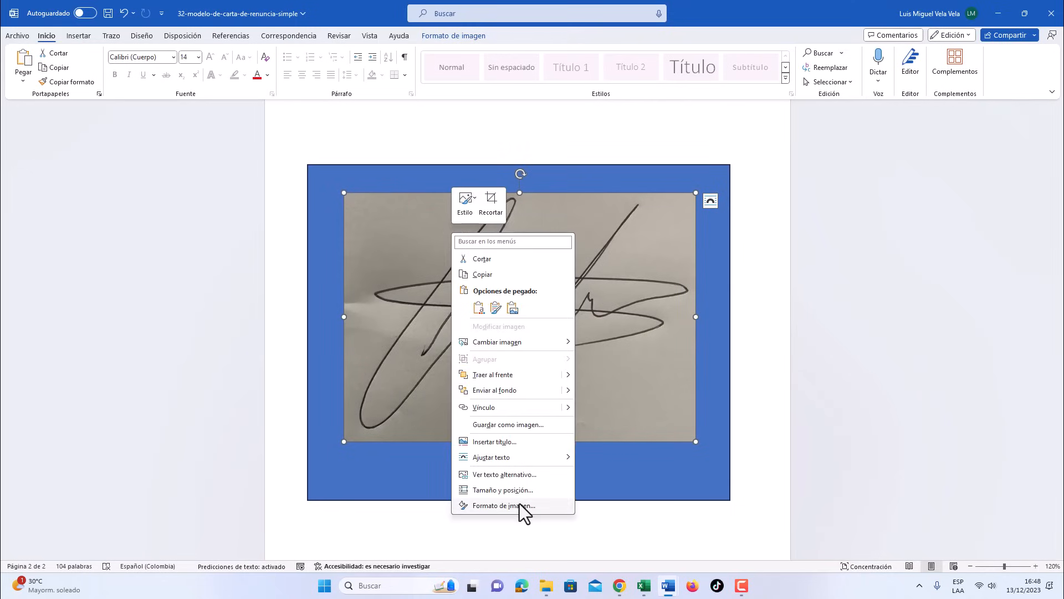
key("super+plus")
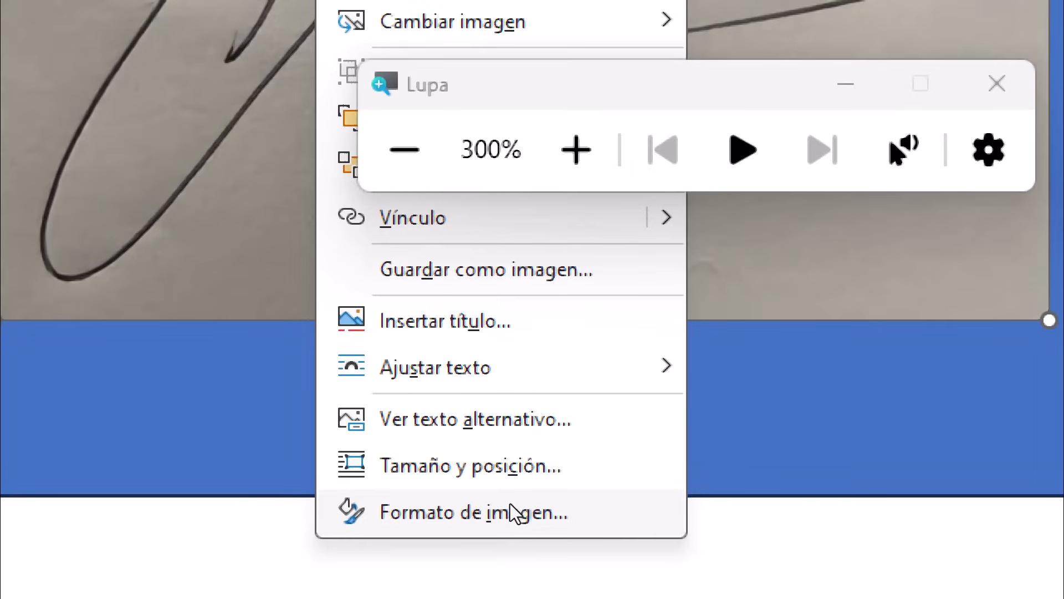
key("super+Escape")
left_click(518, 511)
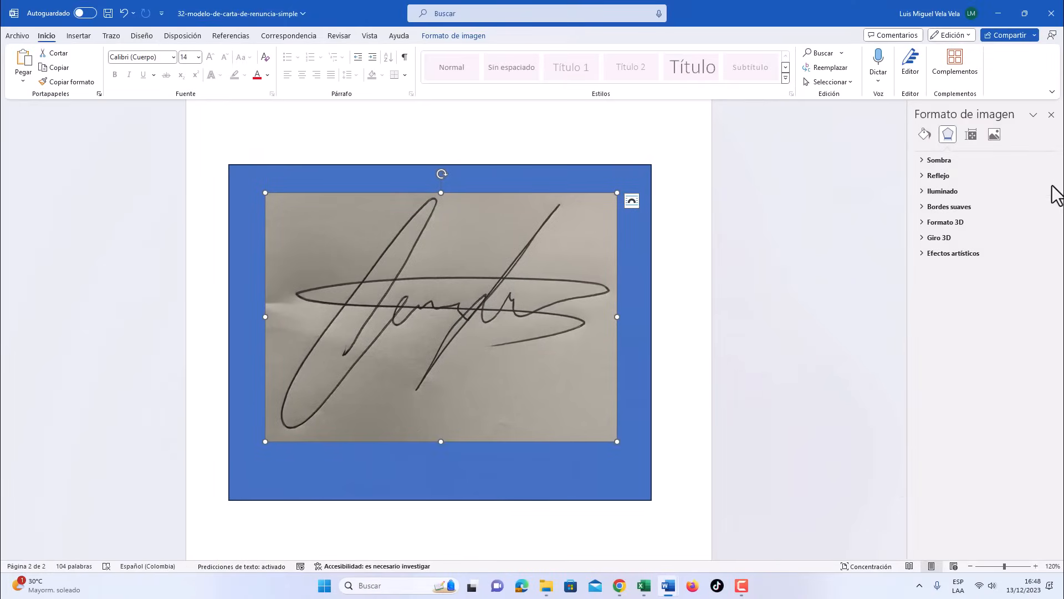
- Go through the format categories to the picture settings and expand Correcciones de imágenes
key("super+plus")
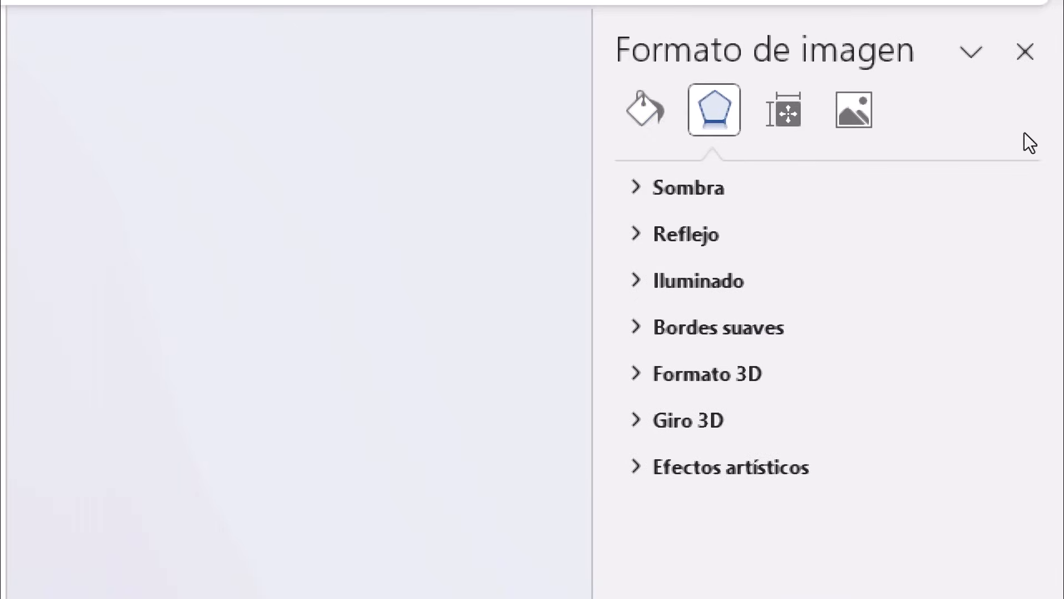
key("Left")
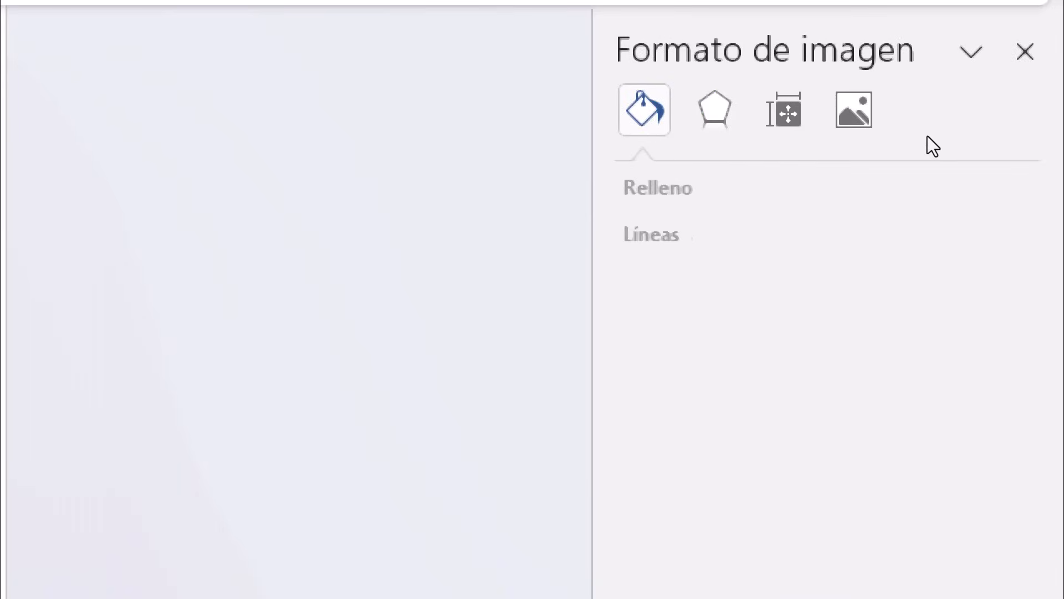
key("Right")
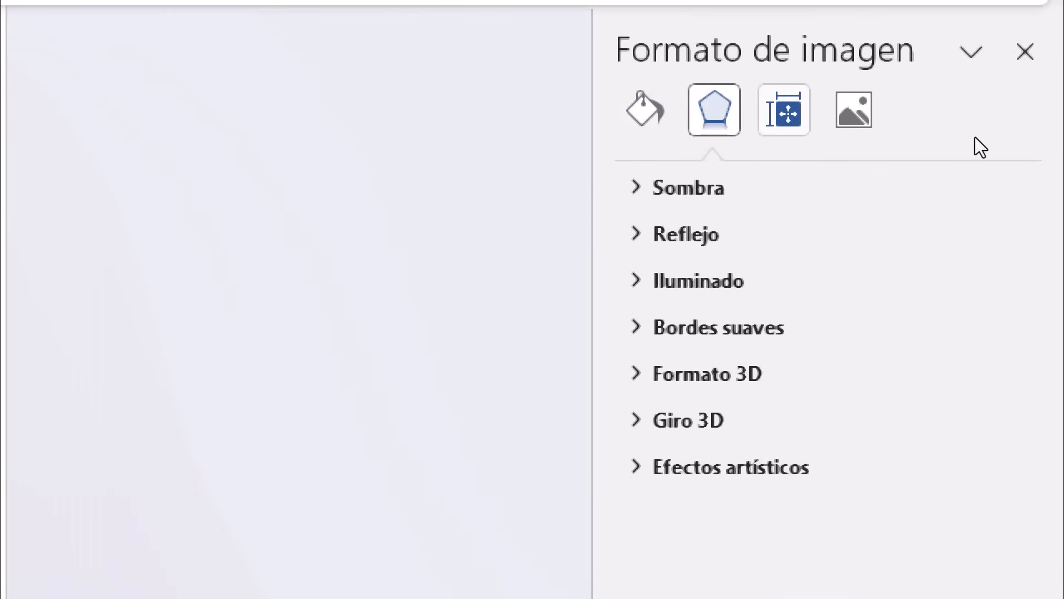
key("Return")
key("Right")
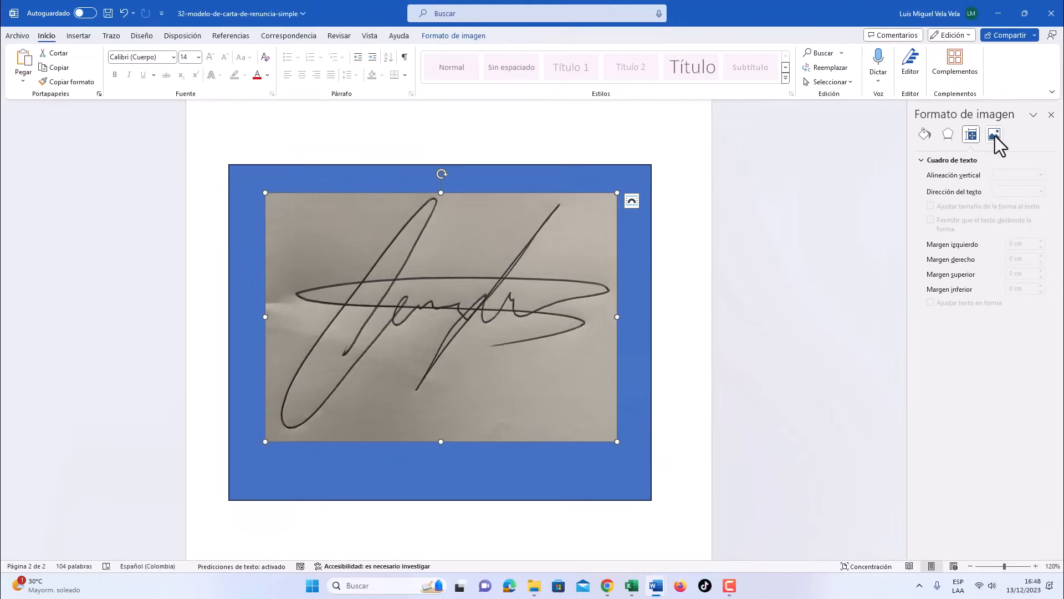
left_click(995, 135)
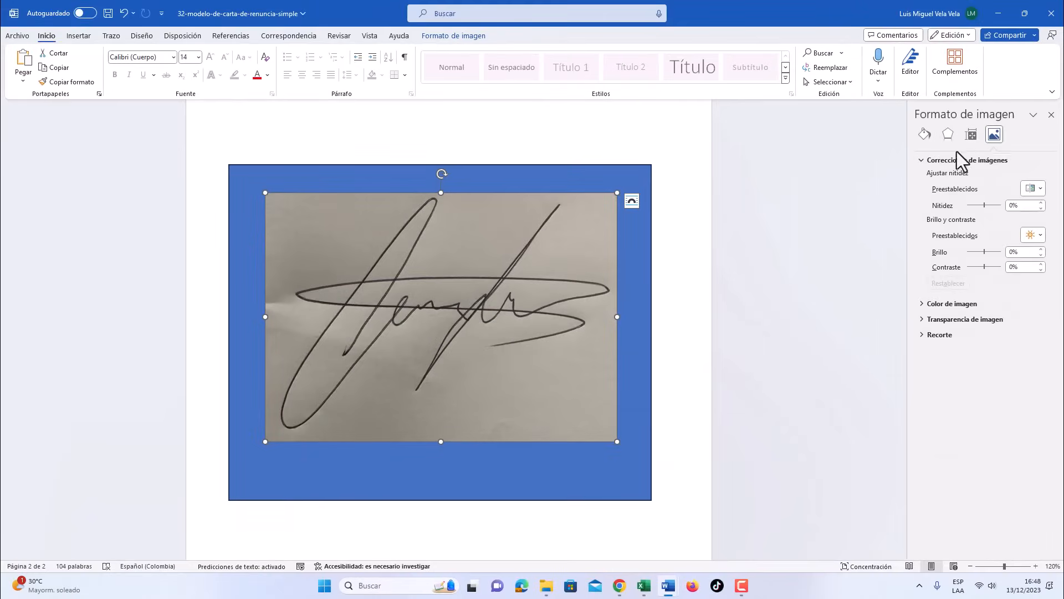
left_click(921, 161)
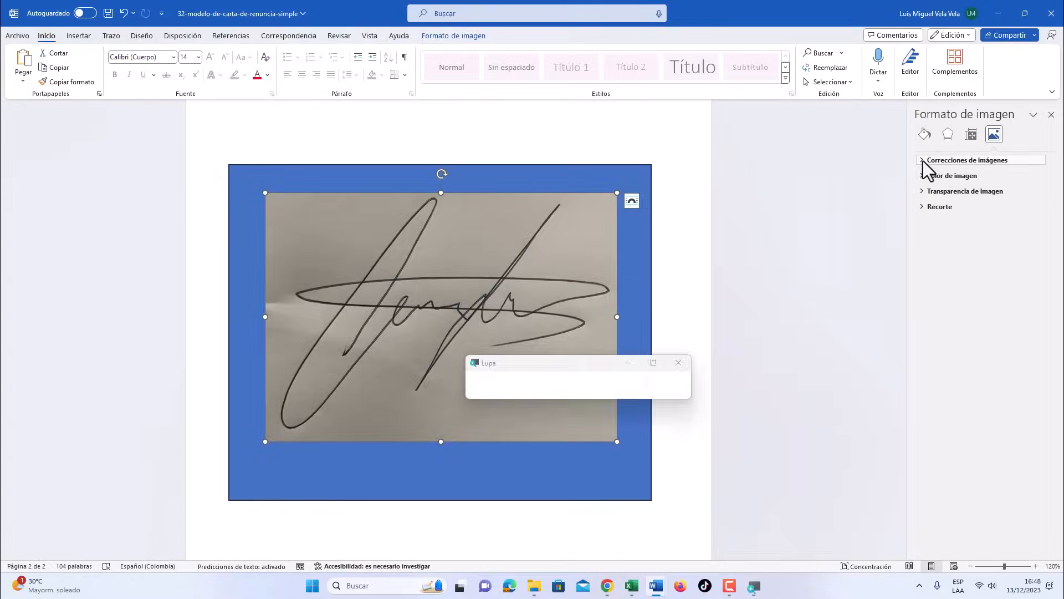
left_click(923, 161)
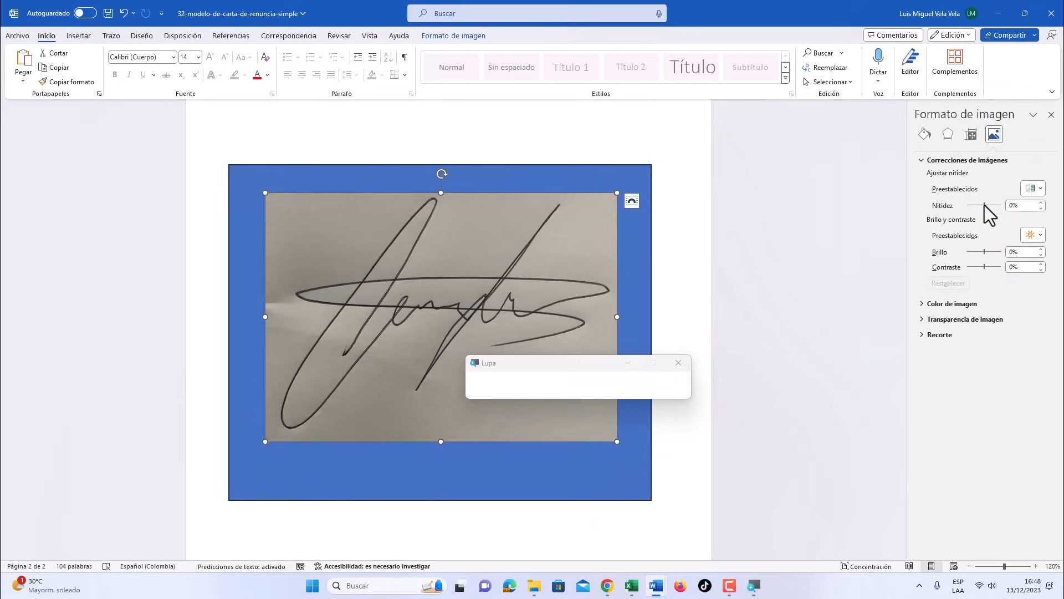
- Set the signature picture's sharpness (Nitidez) to 100% and inspect the strokes up close
left_click_drag(824, 206, 874, 206)
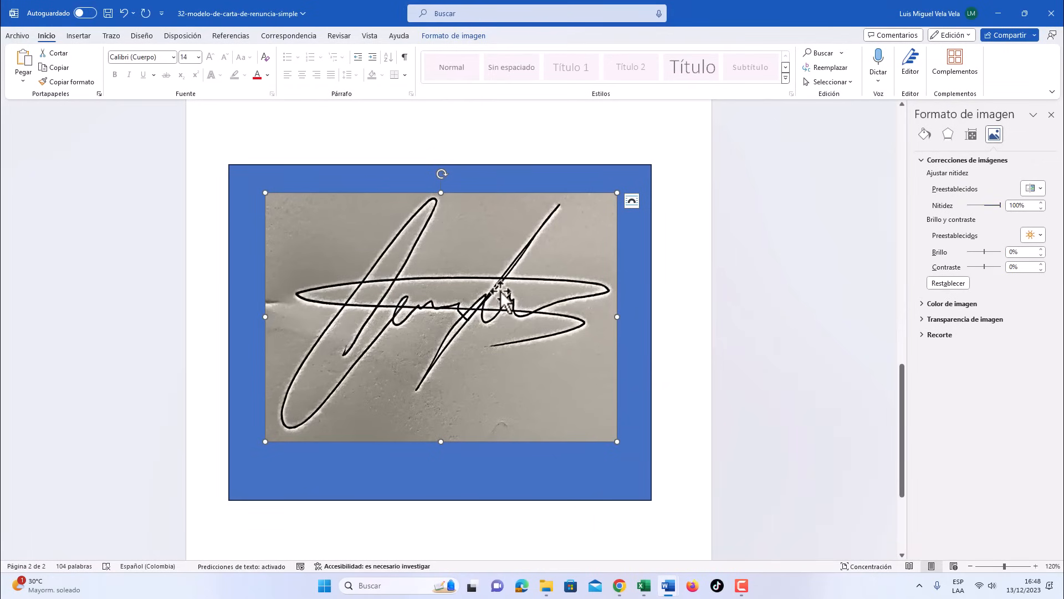
key("super+plus")
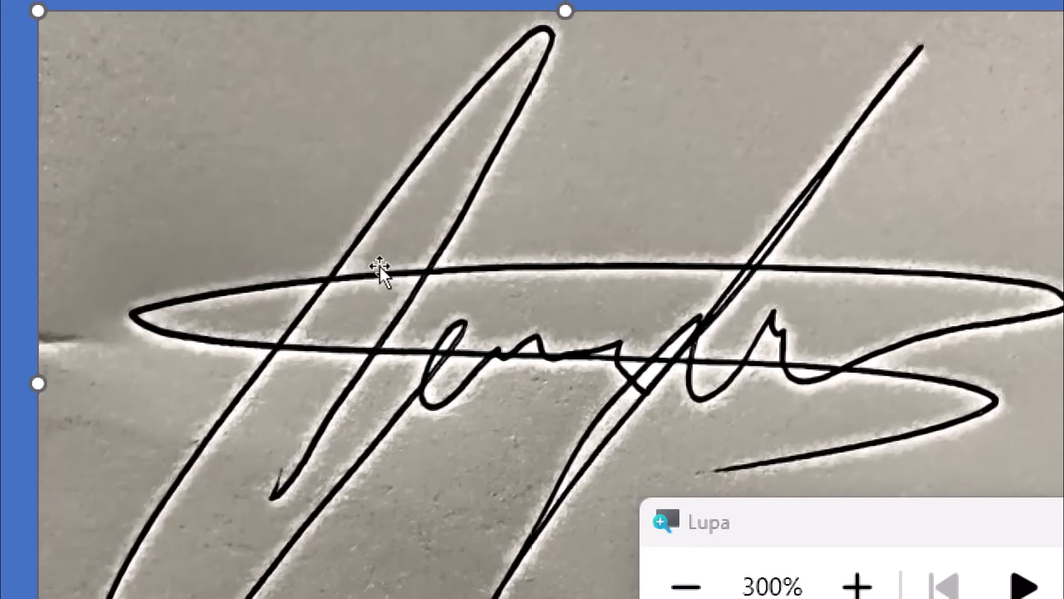
key("super+Escape")
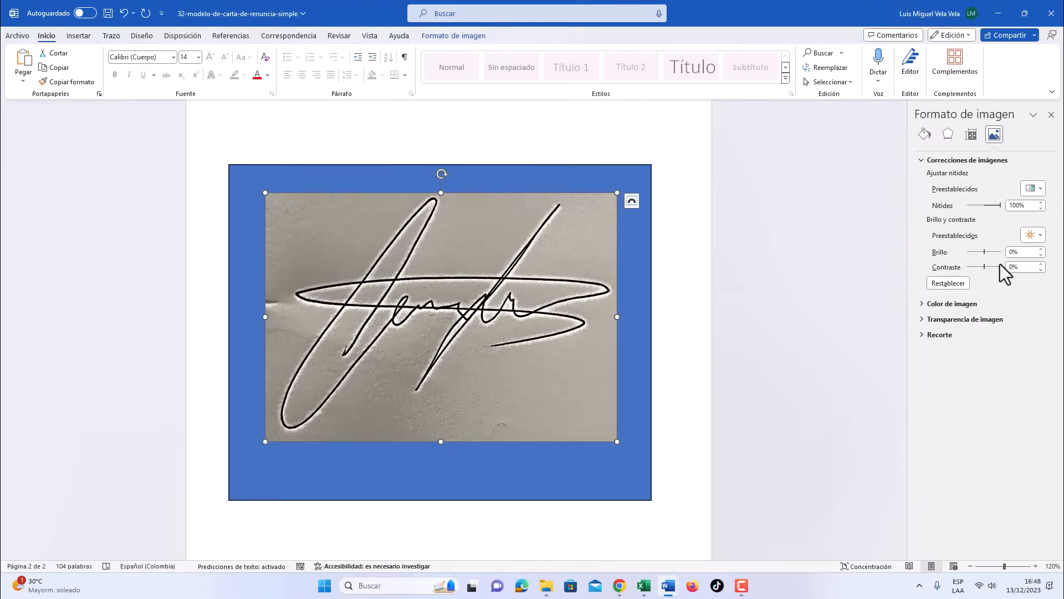
- Set the signature picture's brightness (Brillo) to 70%
key("super+plus")
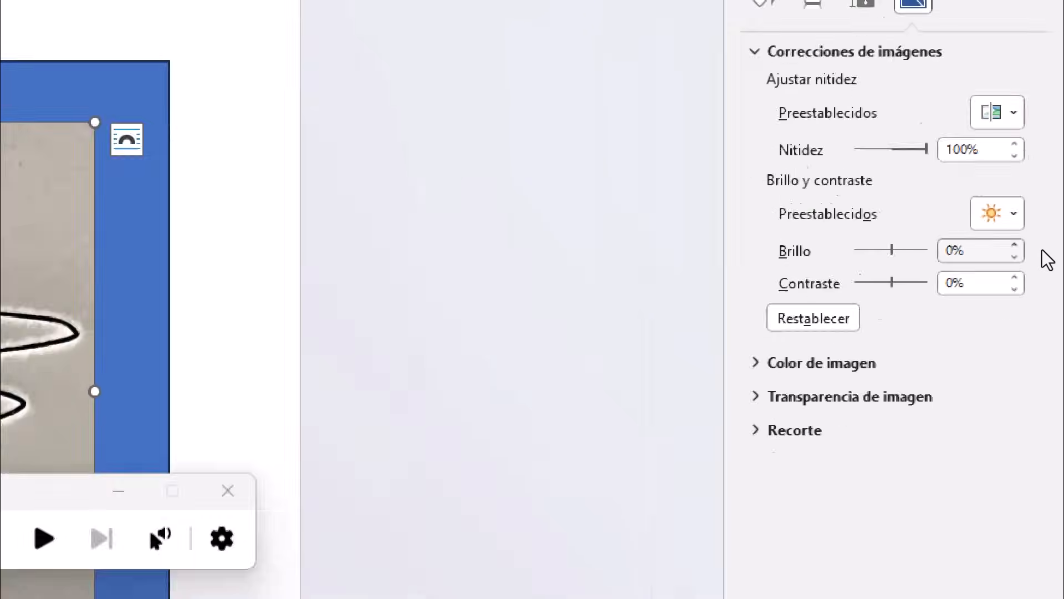
key("super+Escape")
left_click(1041, 249)
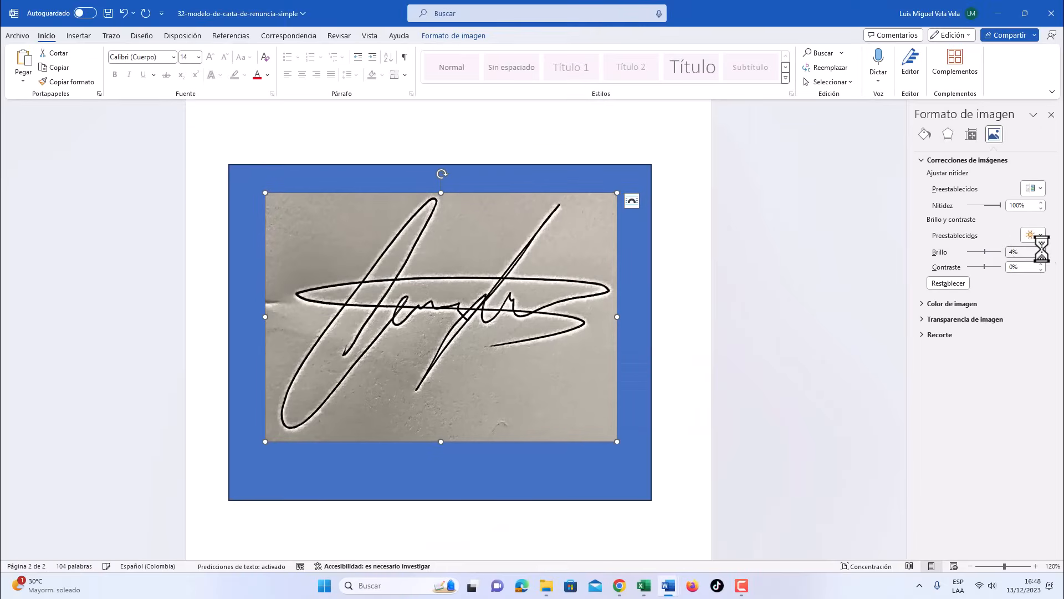
left_click_drag(1041, 249, 1042, 248)
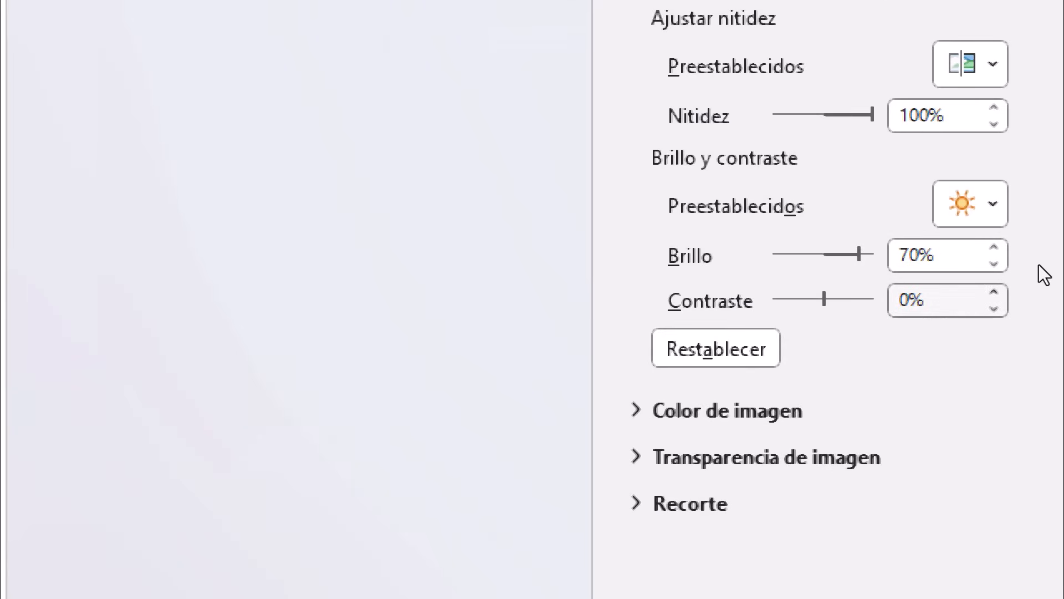
- Set the signature picture's contrast (Contraste) to 100%
key("super+Escape")
left_click(1042, 264)
left_click(1041, 264)
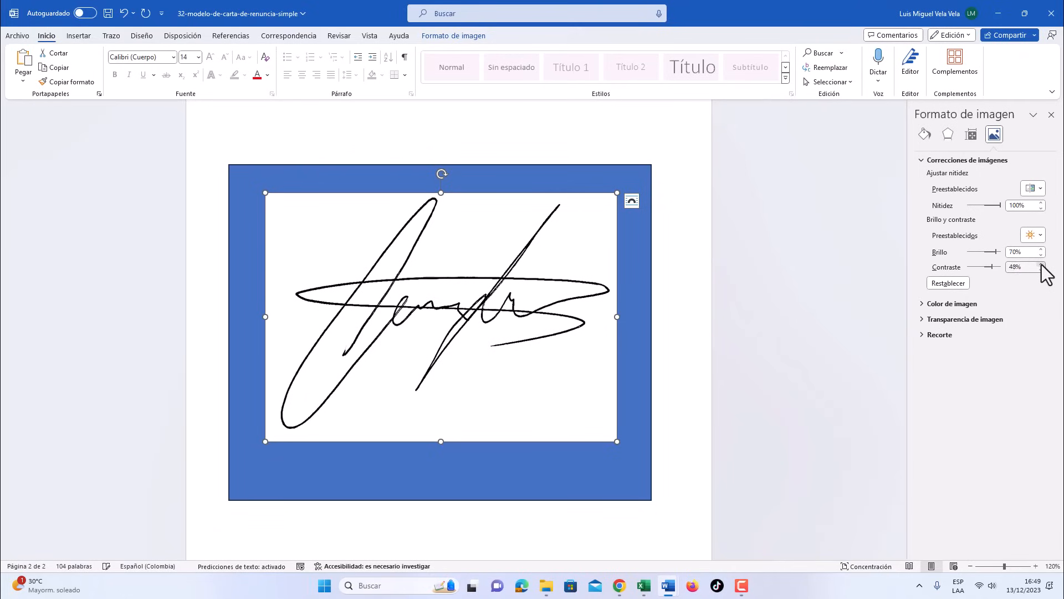
key("super+plus")
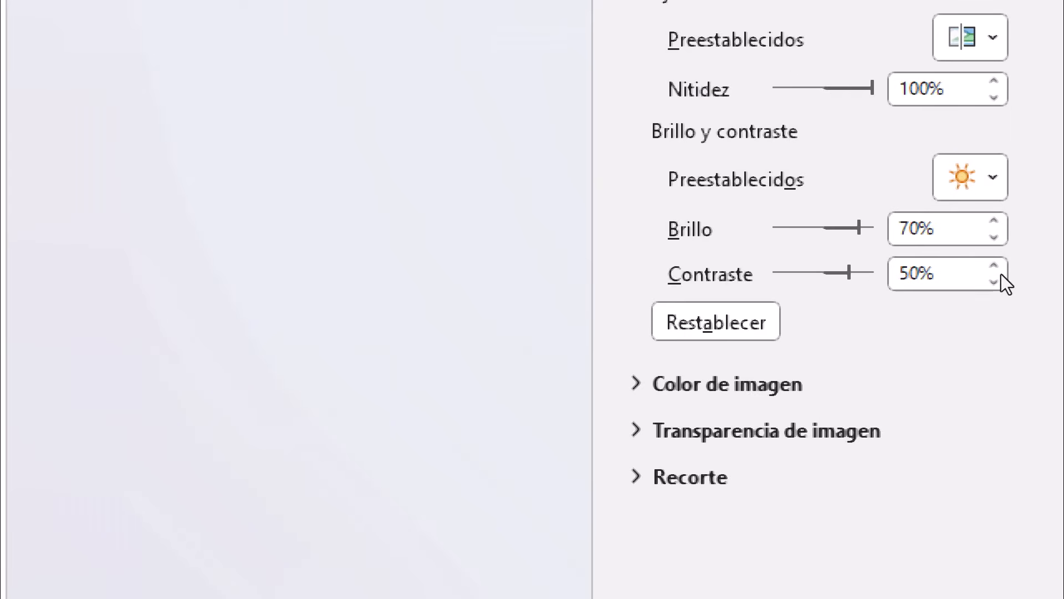
left_click(1041, 265)
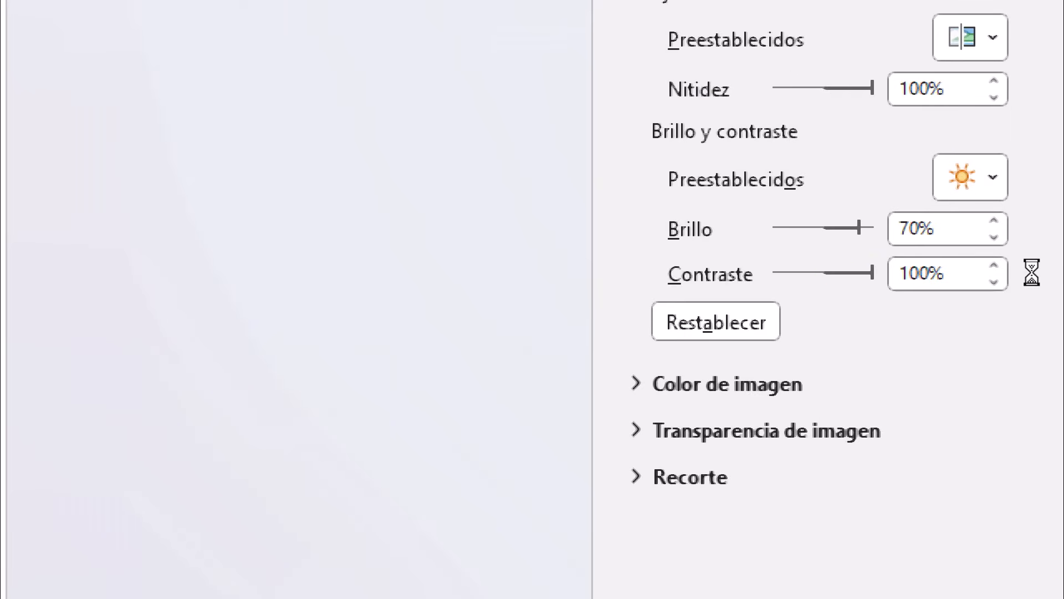
key("super+Escape")
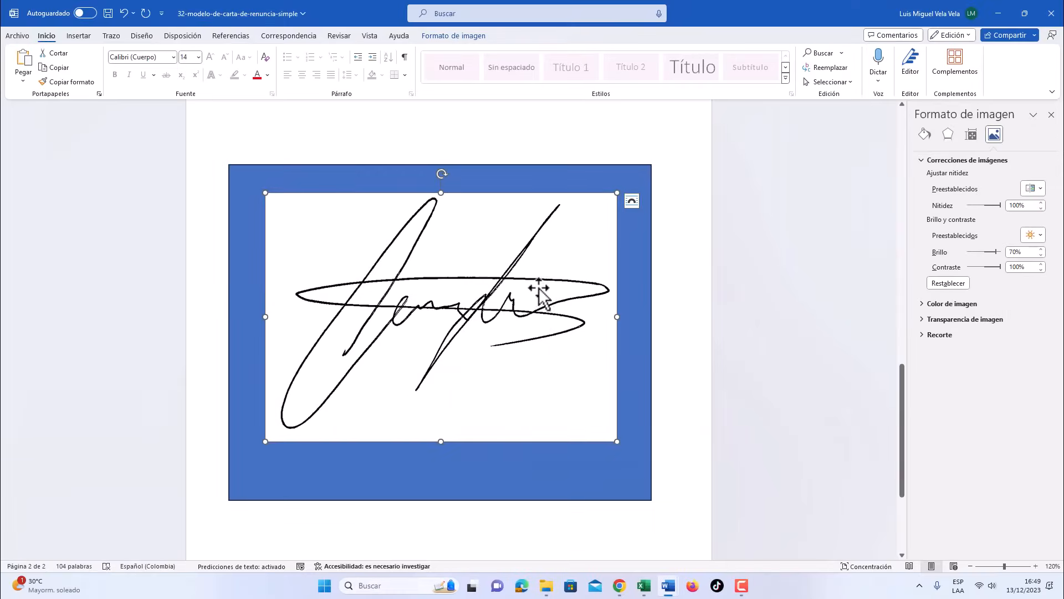
- Reposition the signature picture inside the blue rectangle, leaving blue margins on all four sides
left_click(671, 261)
mouse_move(402, 340)
left_mouse_down()
mouse_move(480, 207)
mouse_move(384, 239)
mouse_move(449, 236)
mouse_move(441, 316)
mouse_move(476, 321)
mouse_move(473, 335)
left_mouse_up()
scroll(442, 316, "down", 3)
scroll(473, 335, "up", 2)
left_click_drag(498, 369, 521, 359)
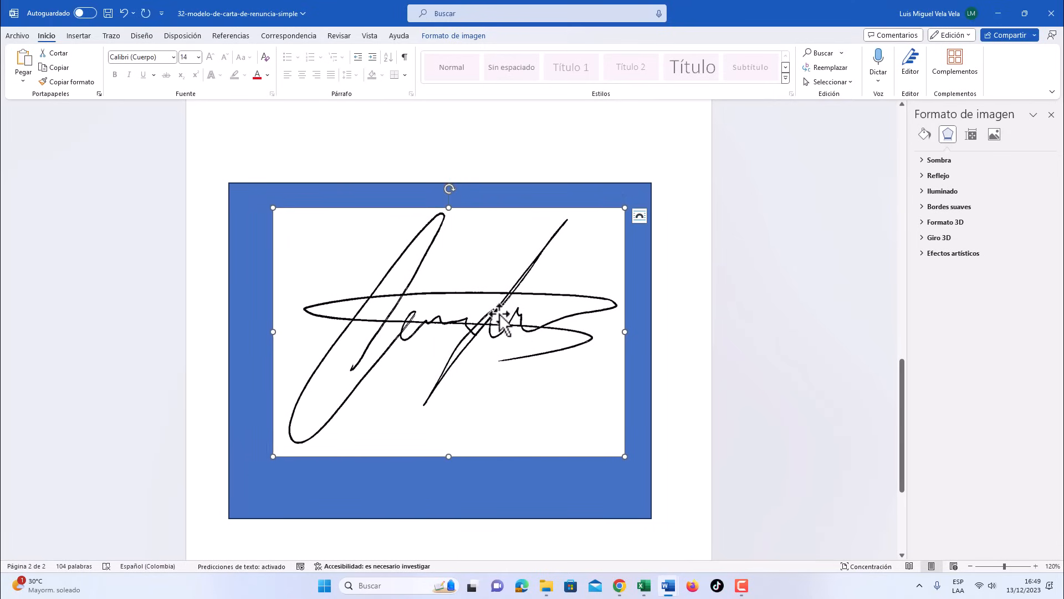
left_click_drag(479, 264, 474, 265)
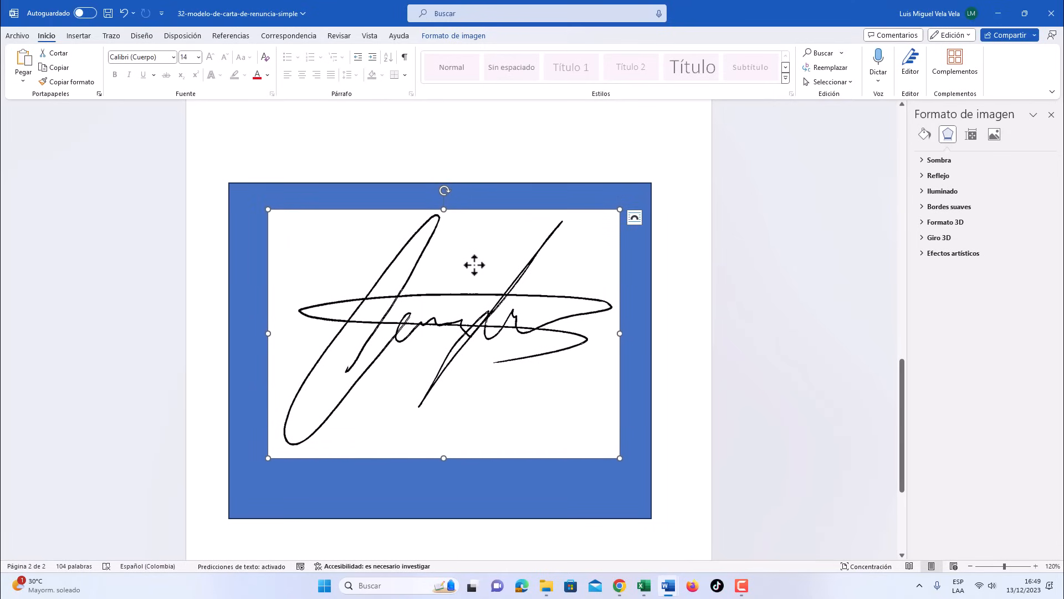
- Move the blue rectangle behind the signature picture so that it frames the picture evenly on both sides
scroll(494, 261, "up", 3)
scroll(332, 388, "down", 6)
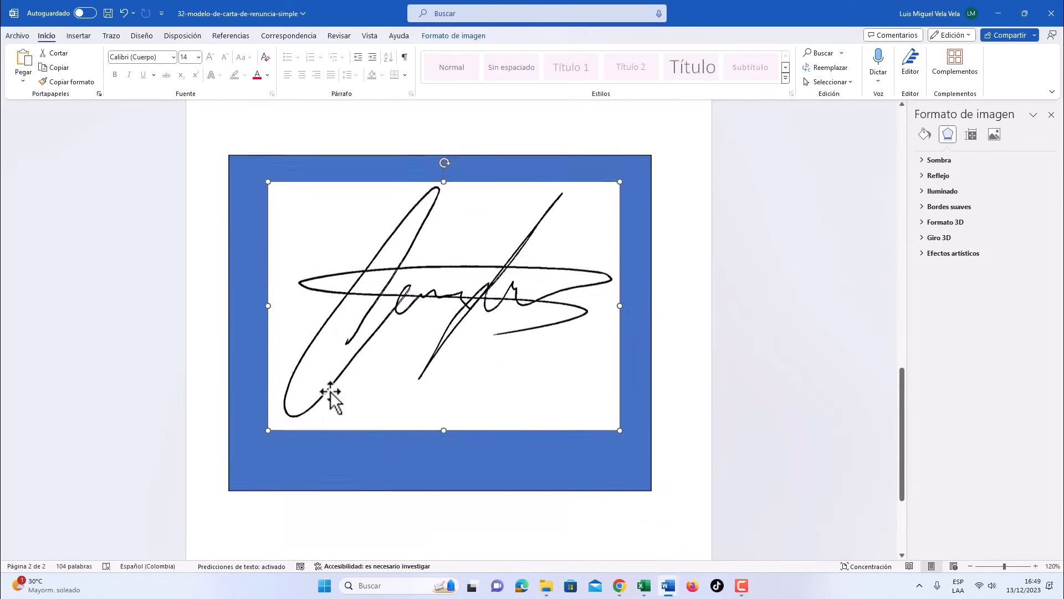
left_click_drag(307, 360, 309, 505)
left_click_drag(352, 394, 355, 510)
mouse_move(360, 439)
left_mouse_down()
mouse_move(364, 516)
mouse_move(416, 304)
left_mouse_up()
scroll(381, 400, "up", 3)
scroll(388, 410, "down", 3)
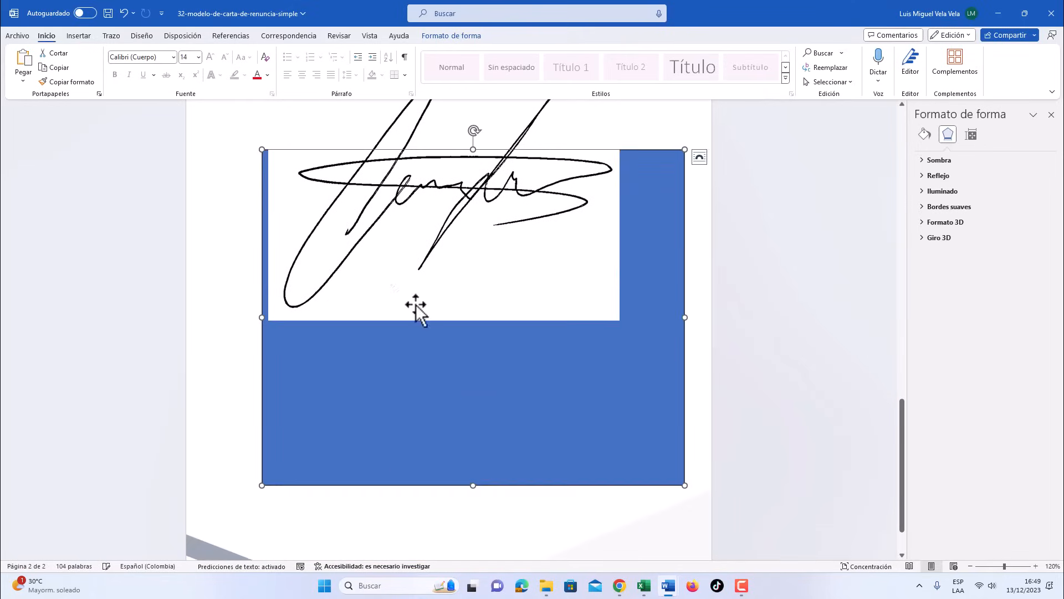
scroll(544, 500, "up", 4)
mouse_move(545, 501)
left_mouse_down()
mouse_move(544, 399)
mouse_move(563, 414)
left_mouse_up()
scroll(442, 338, "up", 3)
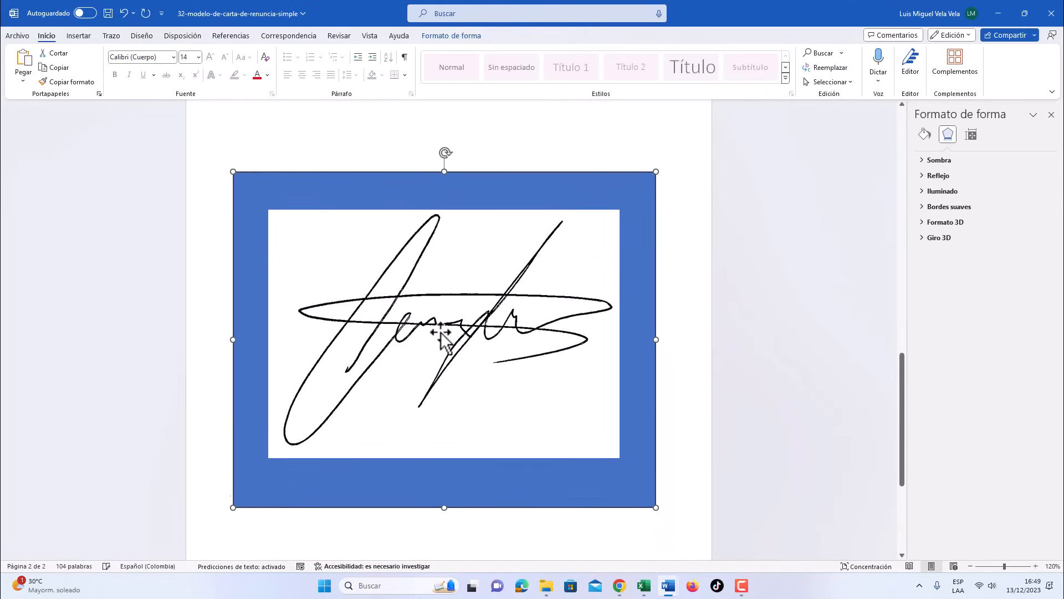
- Make the signature picture's white background transparent with Definir color transparente
scroll(421, 336, "down", 3)
left_click(332, 232)
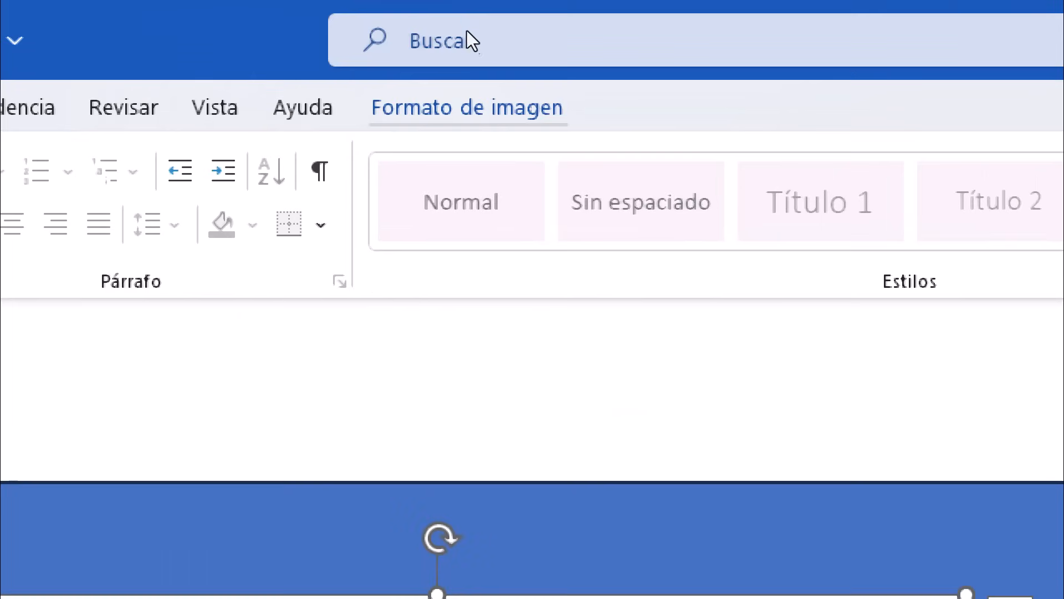
left_click(446, 36)
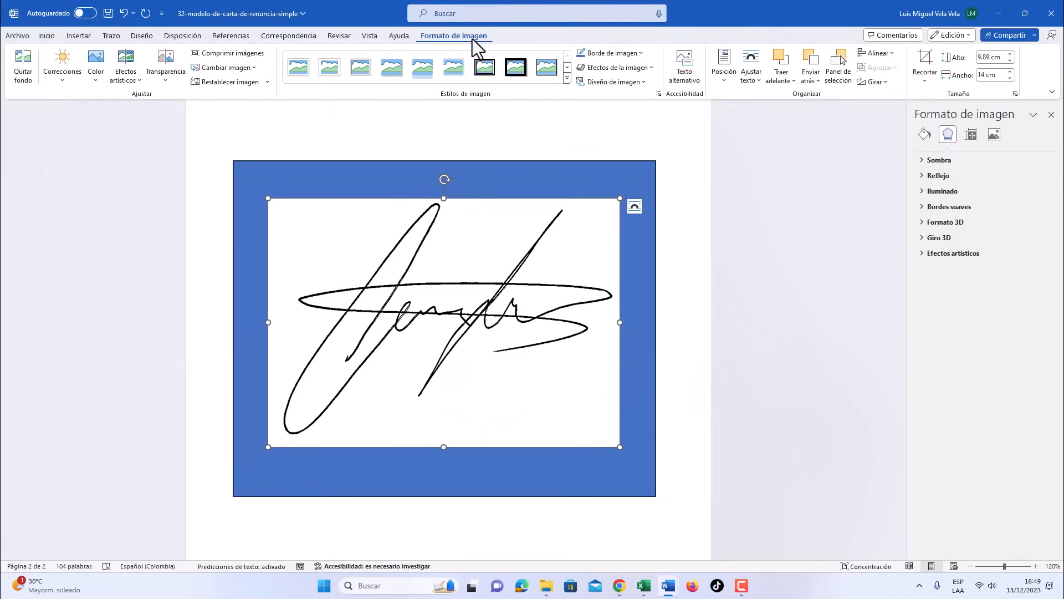
left_click(94, 69)
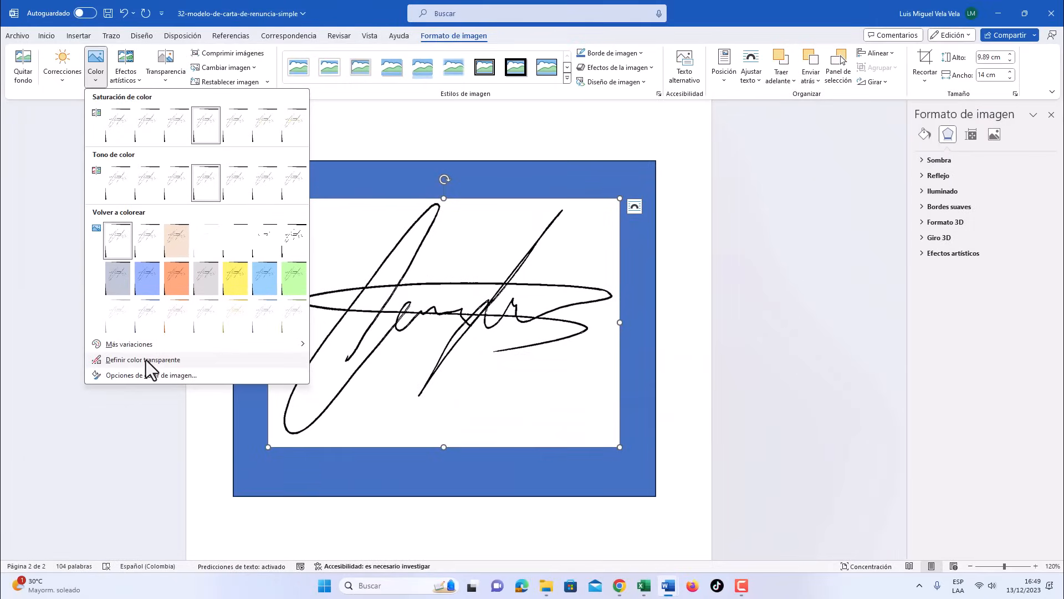
left_click(145, 361)
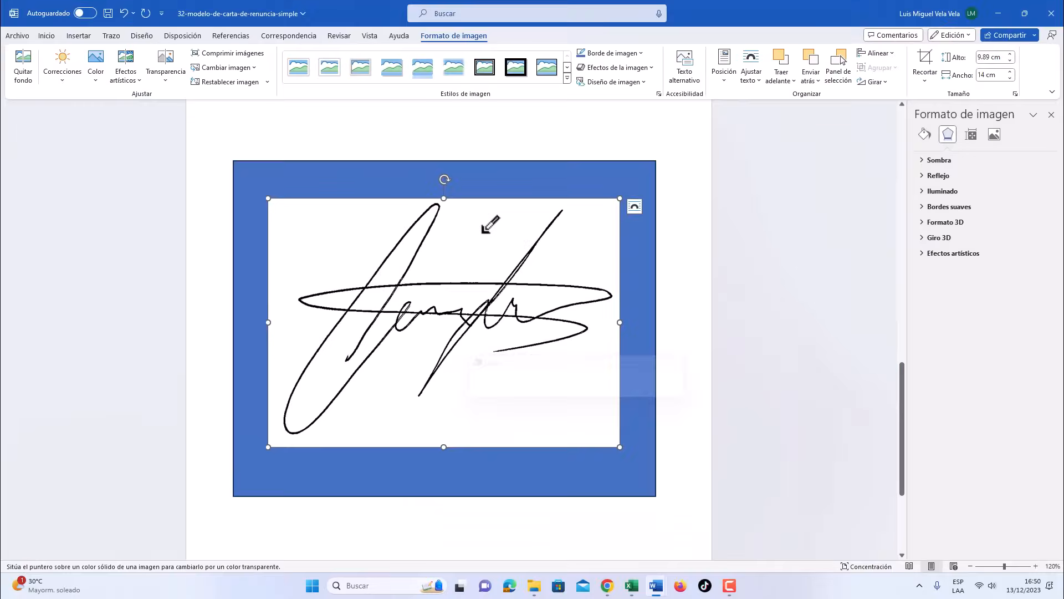
left_click(483, 230)
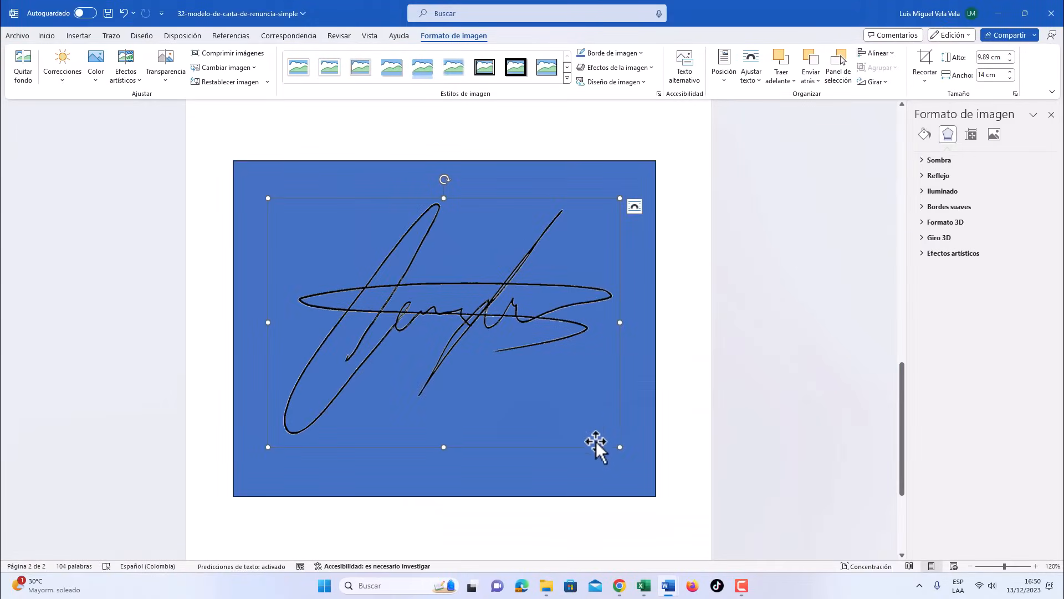
- Shrink the signature to about 4.53 cm high by 6.41 cm wide, shift it slightly, and delete the blue rectangle behind it
left_click_drag(620, 447, 429, 312)
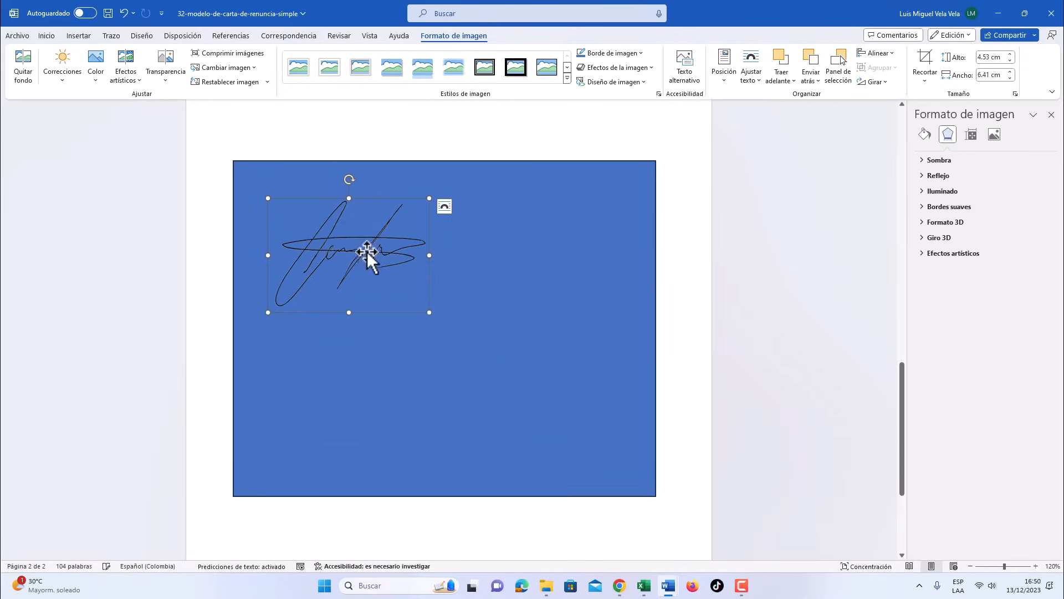
mouse_move(368, 254)
left_mouse_down()
mouse_move(444, 284)
mouse_move(415, 284)
left_mouse_up()
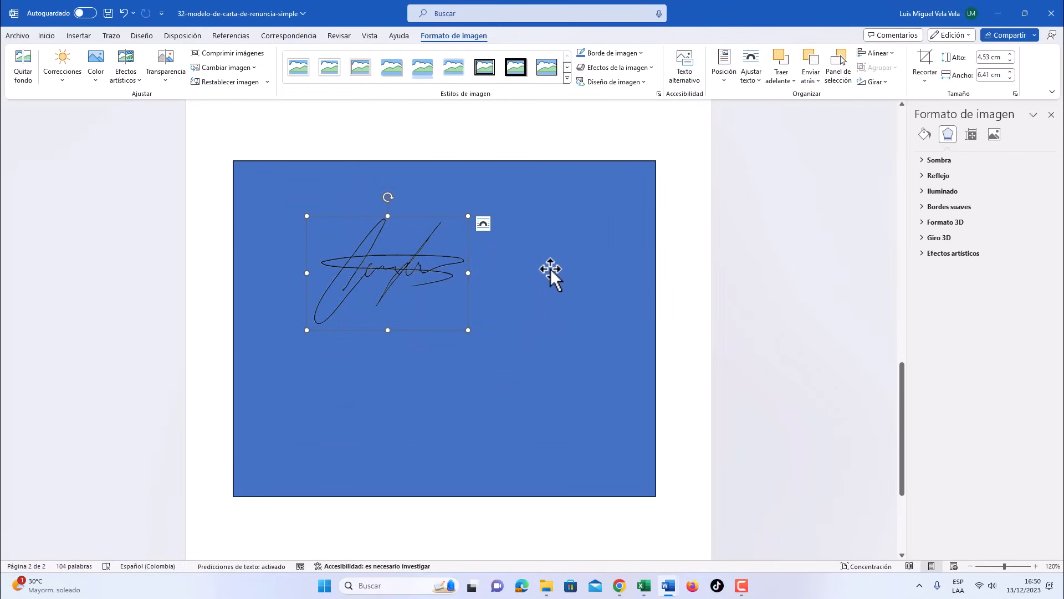
mouse_move(550, 268)
left_mouse_down()
mouse_move(575, 292)
mouse_move(581, 333)
left_mouse_up()
key("Delete")
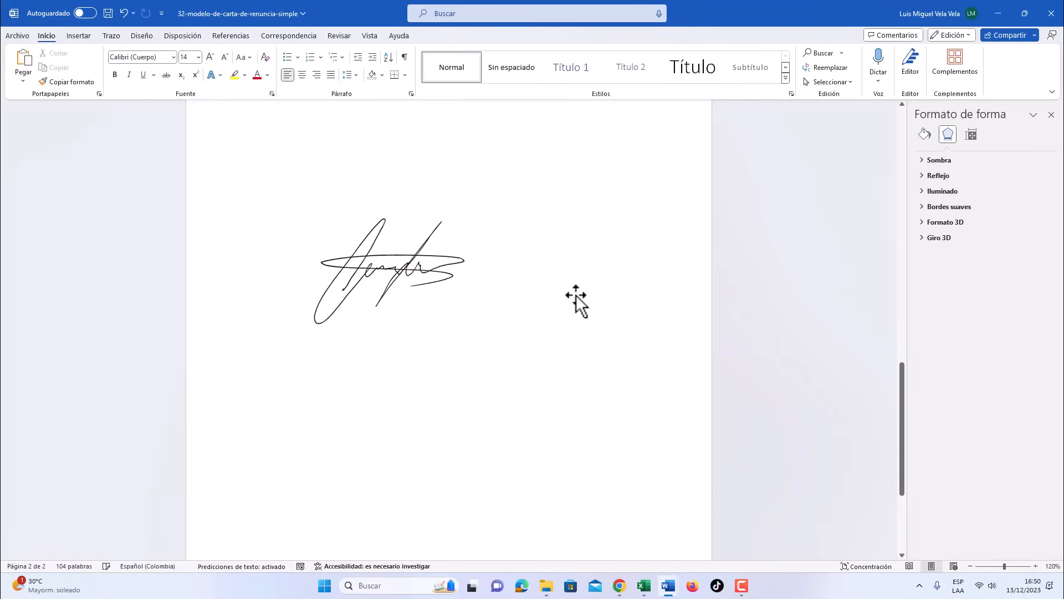